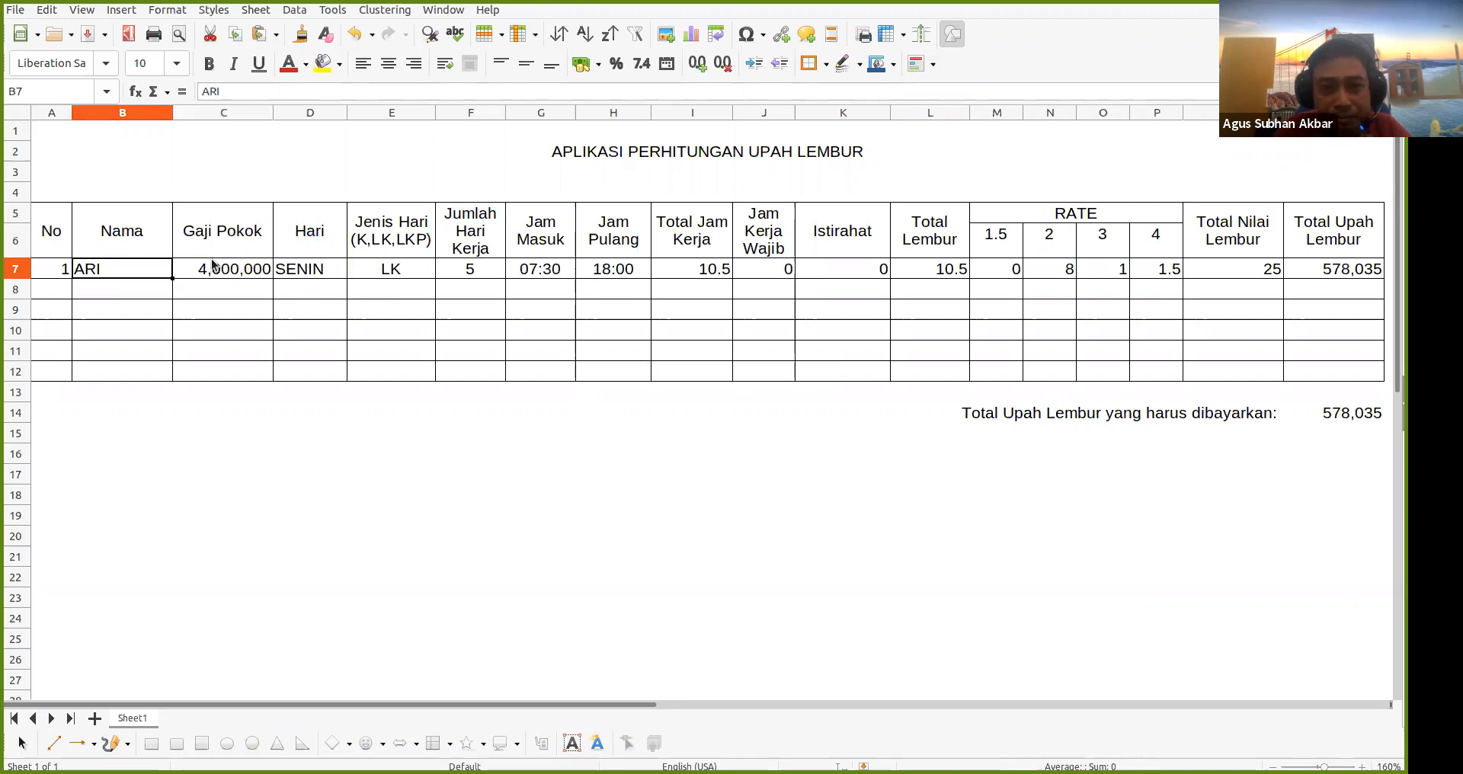
Review the filled-in record in row 7 across the overtime table, from the No column onward and back
left_click(61, 276)
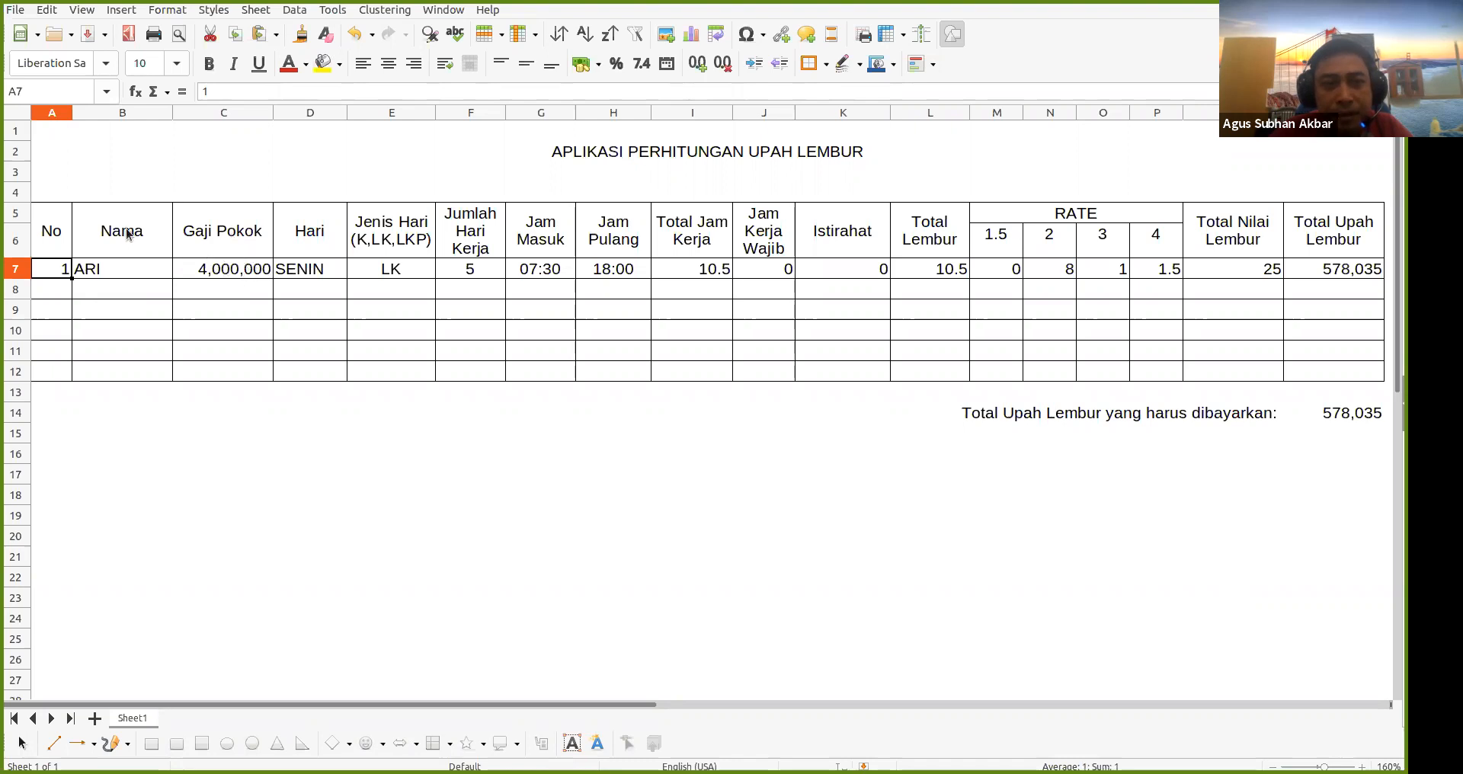
left_click(260, 276)
key("Right")
key("Right")
key("Right")
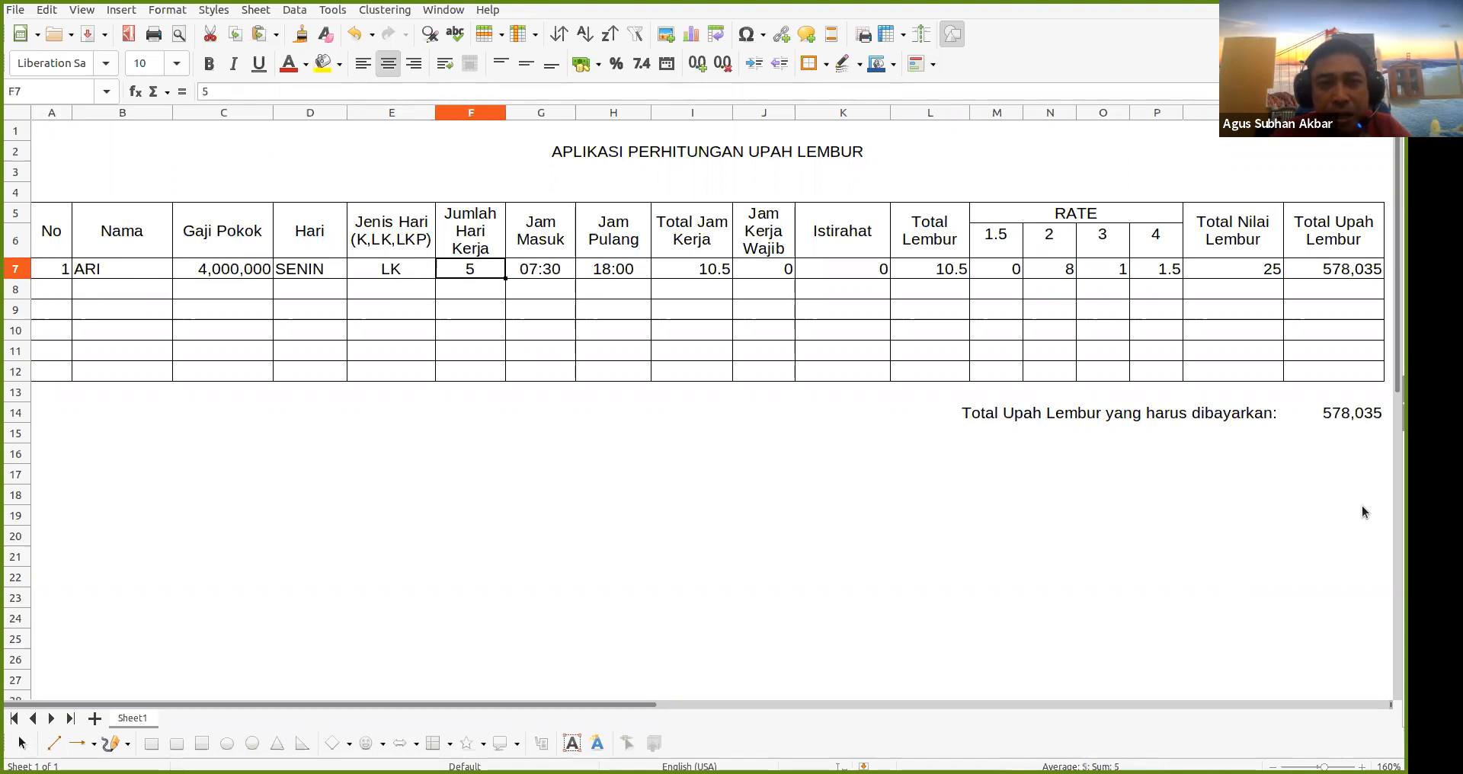
key("Right")
key("Right")
key("Right")
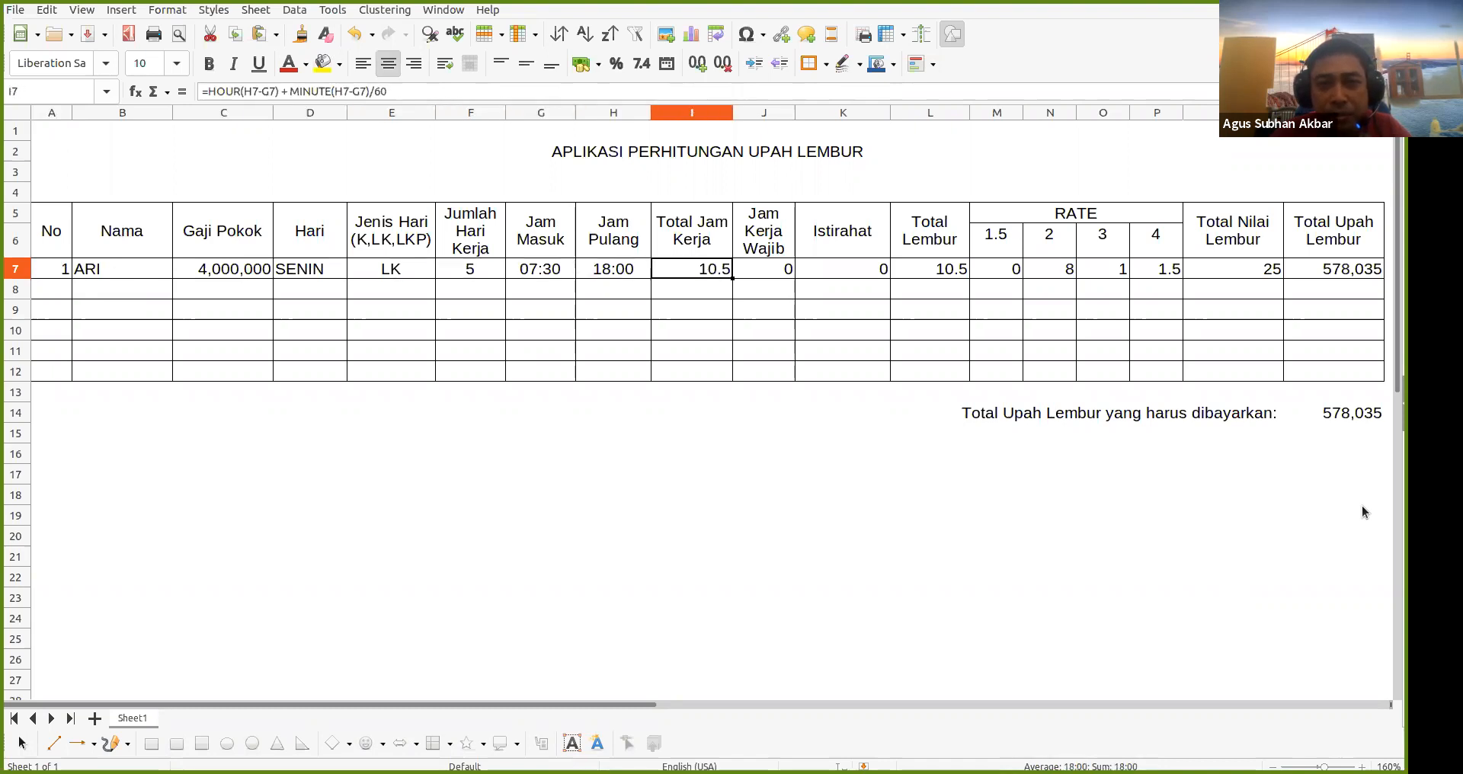
key("Right")
key("Right")
key("Right")
key("Right")
key("Right")
key("Right")
key("Right")
key("Right")
key("Right")
key("Left")
key("Left")
key("Left")
key("Left")
key("Left")
key("Left")
key("Left")
key("Left")
key("Left")
key("Left")
key("Left")
key("Left")
key("Left")
key("Left")
key("Left")
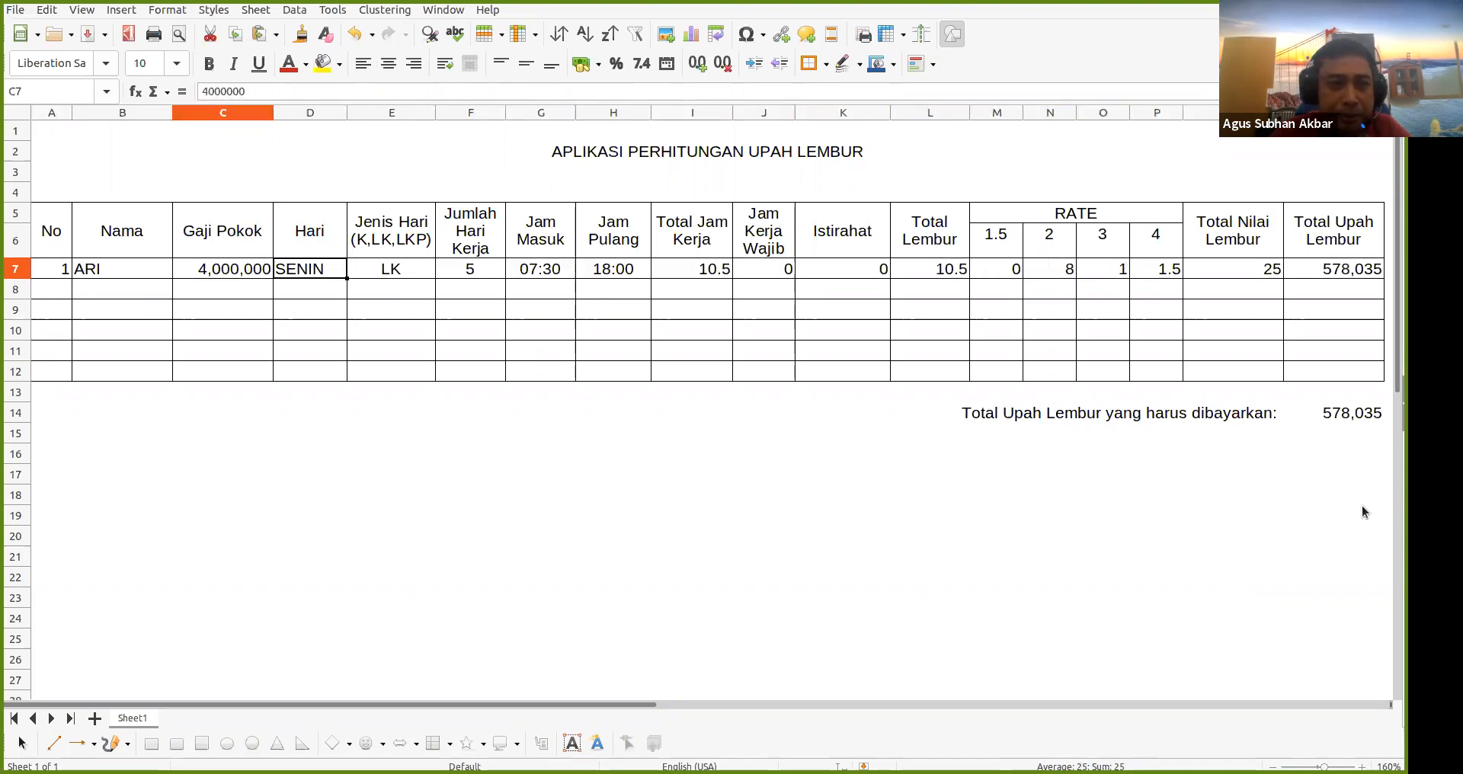
key("Left")
key("Left")
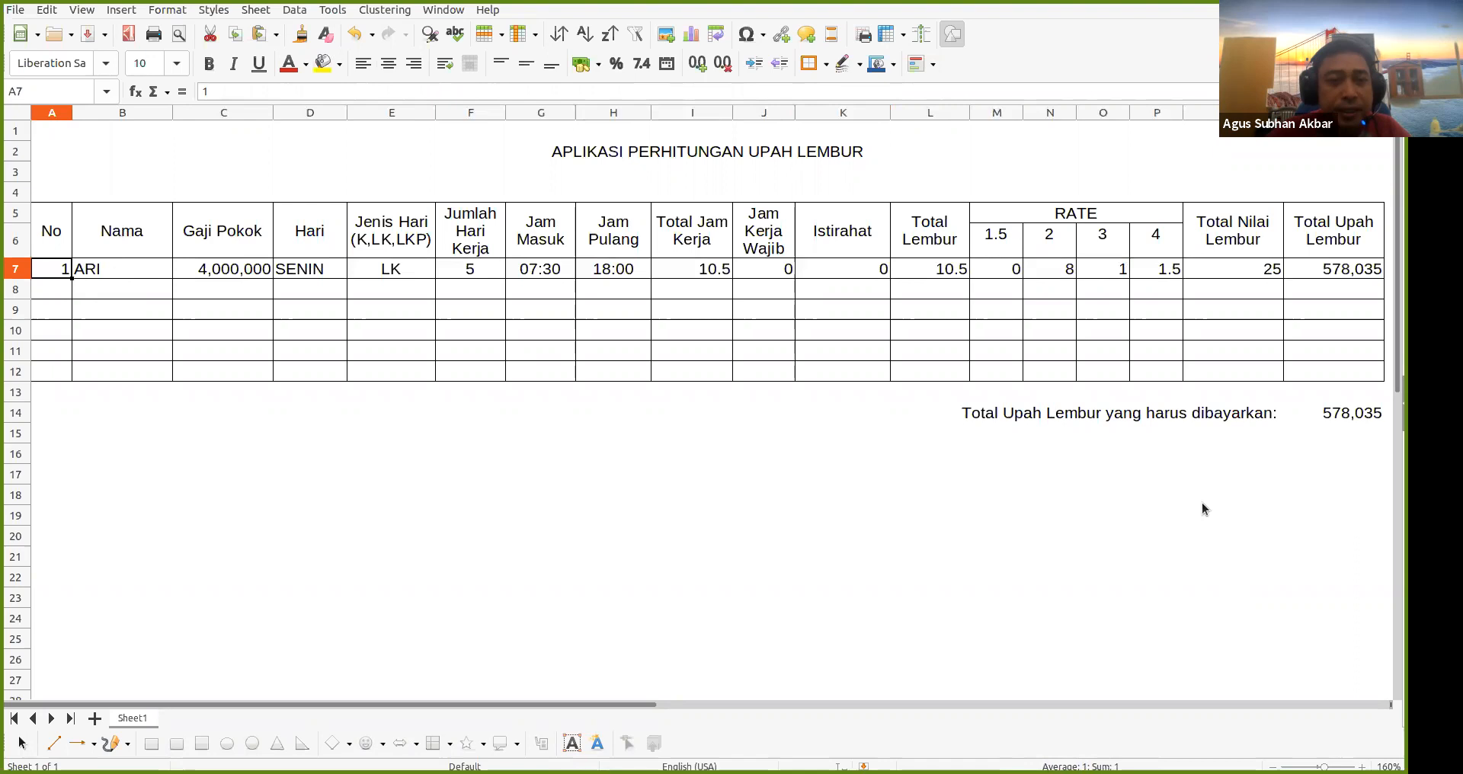
Examine row 7's entries for Gaji Pokok, Hari, Jenis Hari, Jumlah Hari Kerja, Jam Masuk and Jam Pulang
left_click(240, 271)
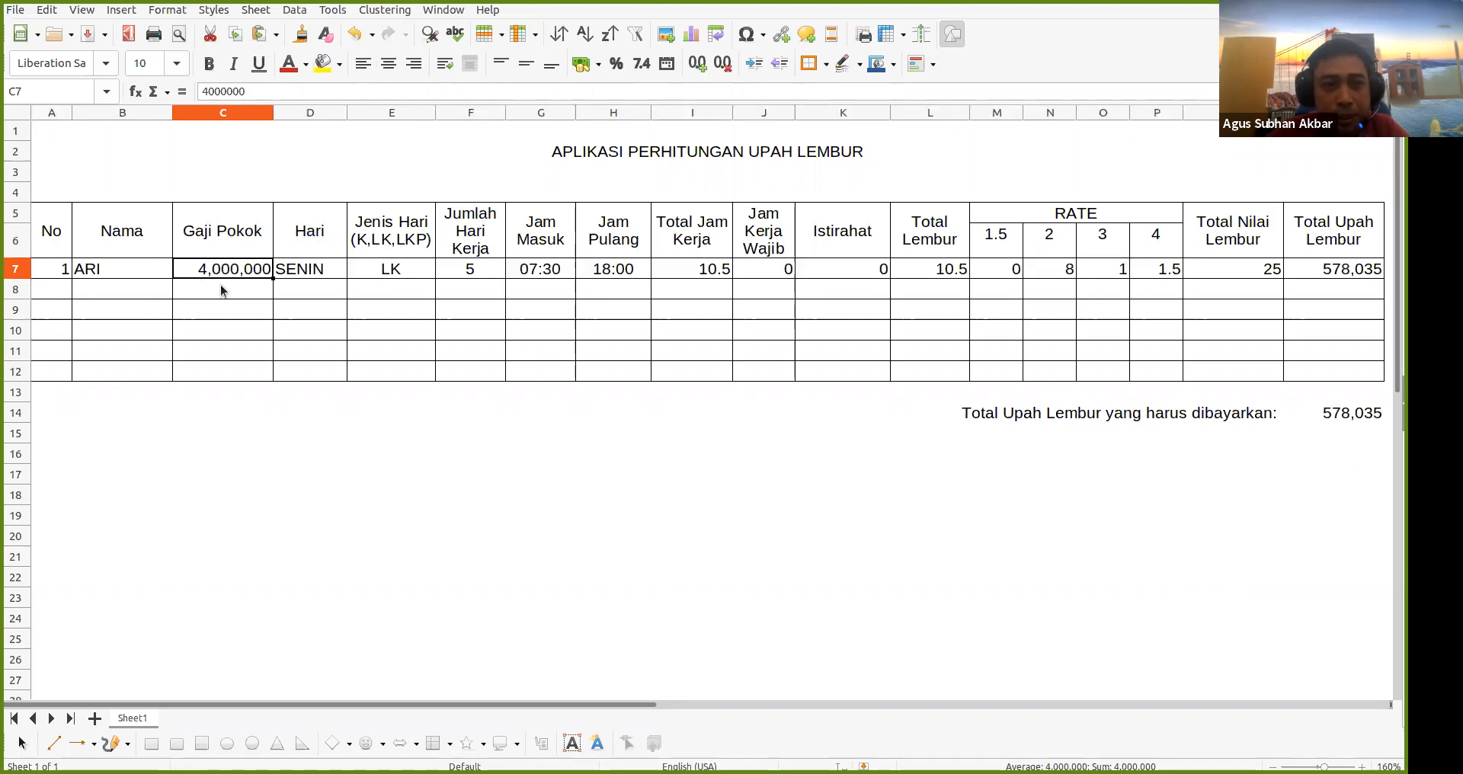
left_click(337, 267)
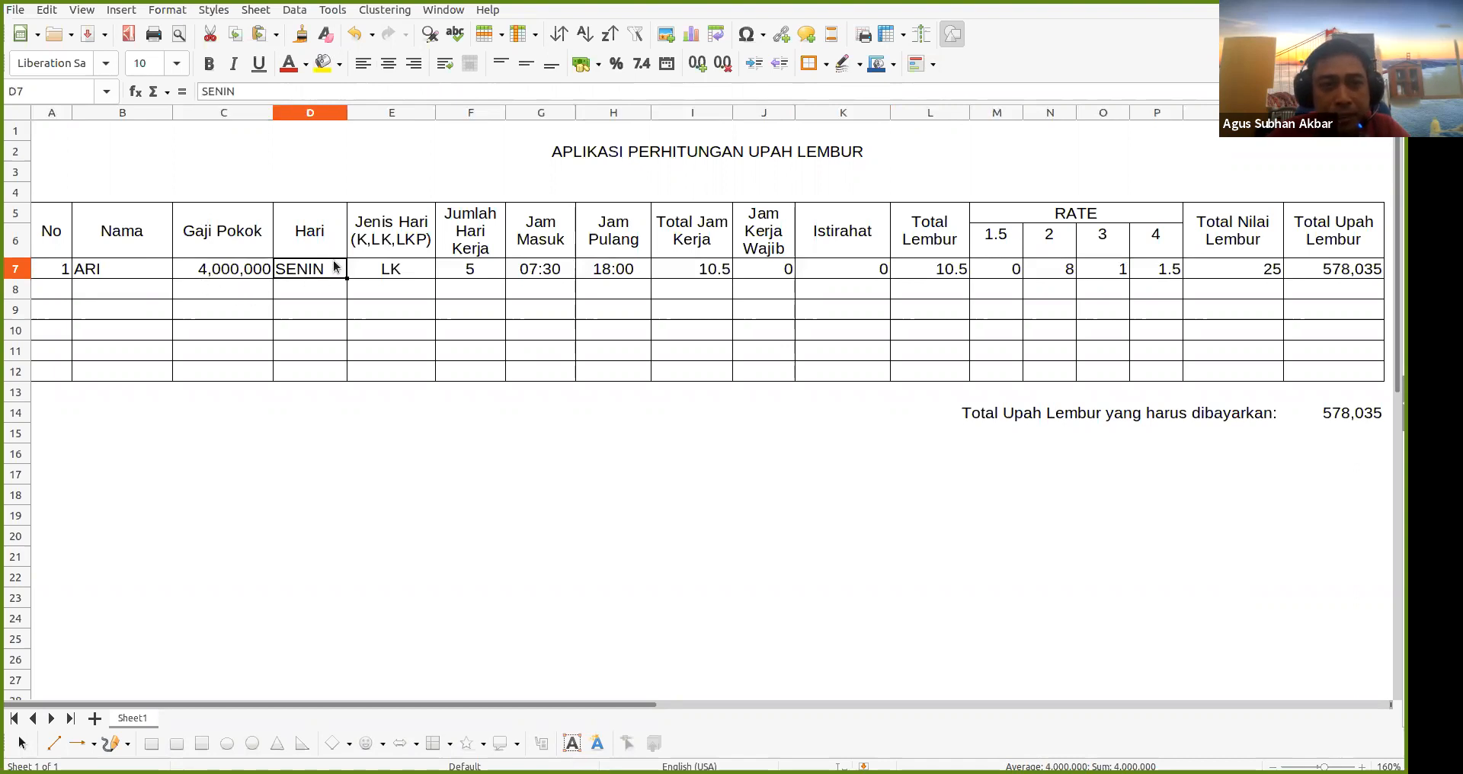
left_click(409, 267)
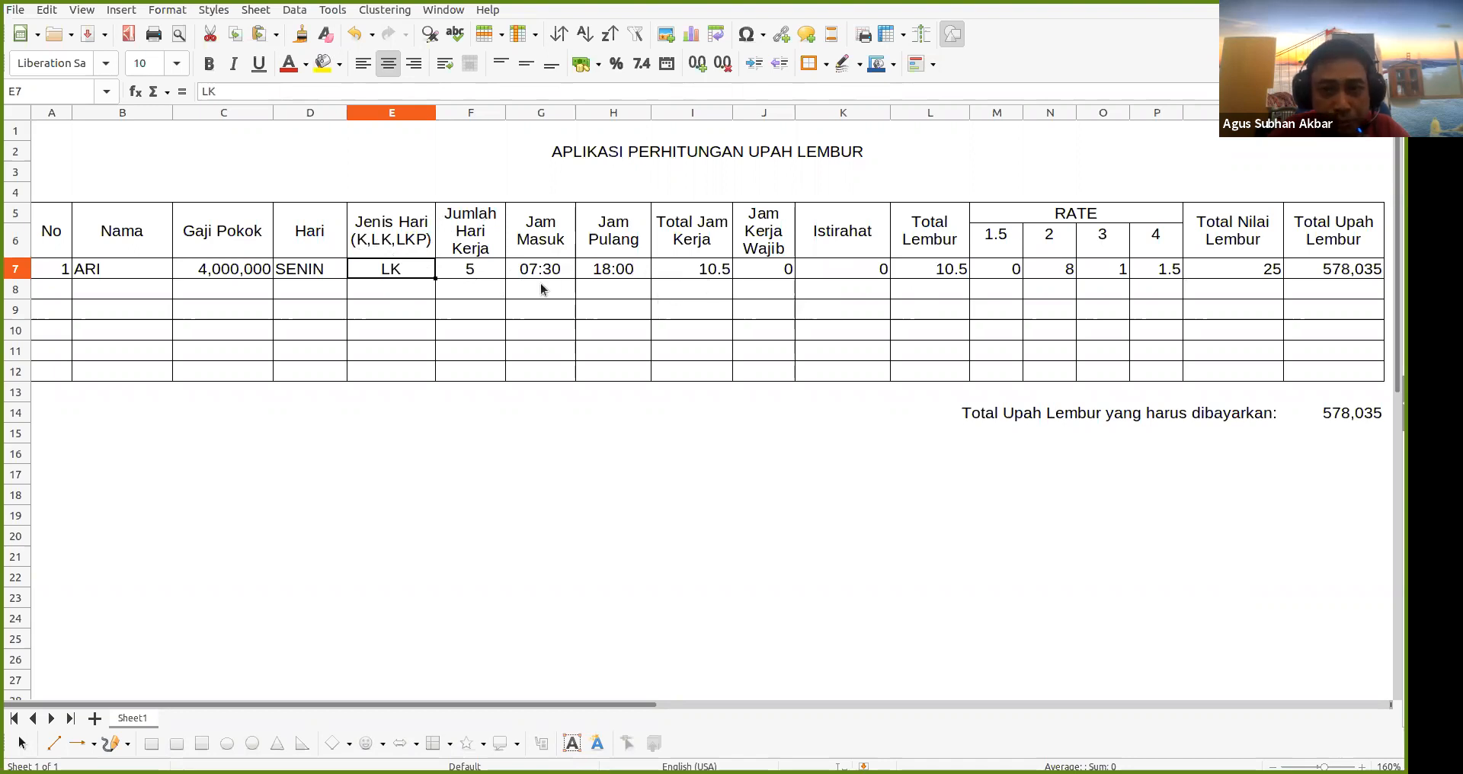
left_click(487, 272)
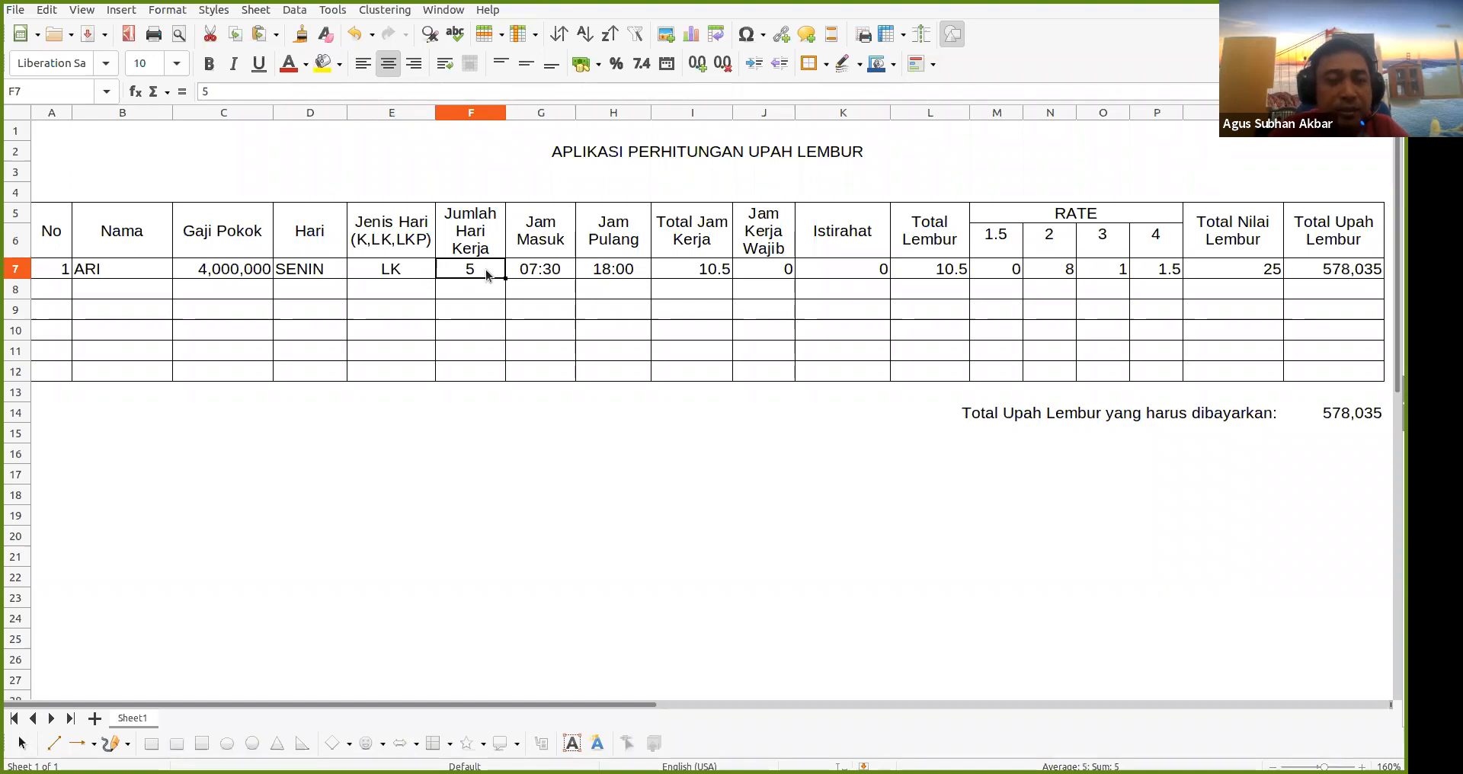
left_click(538, 272)
key("Right")
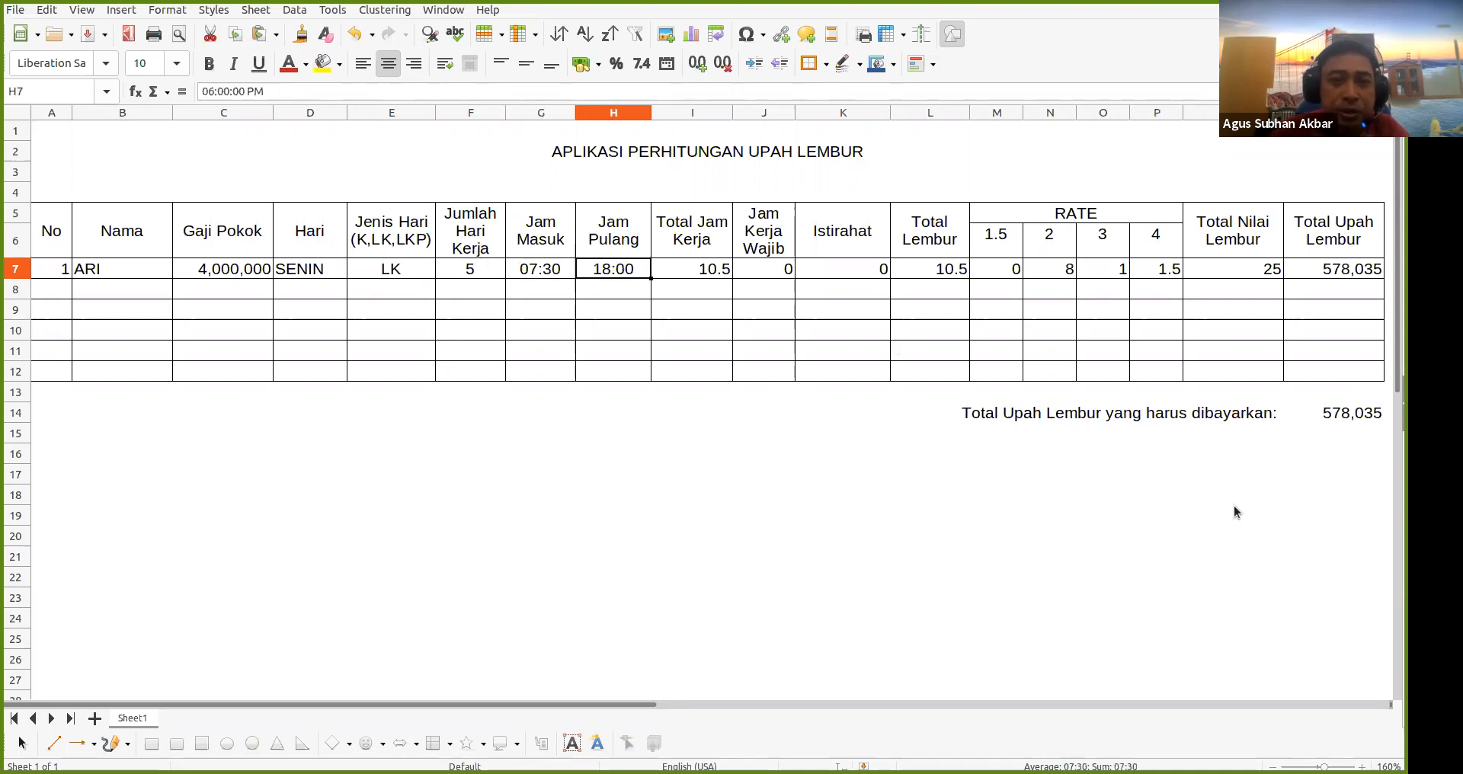
key("Left")
key("Right")
Examine the Total Jam Kerja formula with the two time cells it uses, and the Jam Kerja Wajib formula in row 7
key("Right")
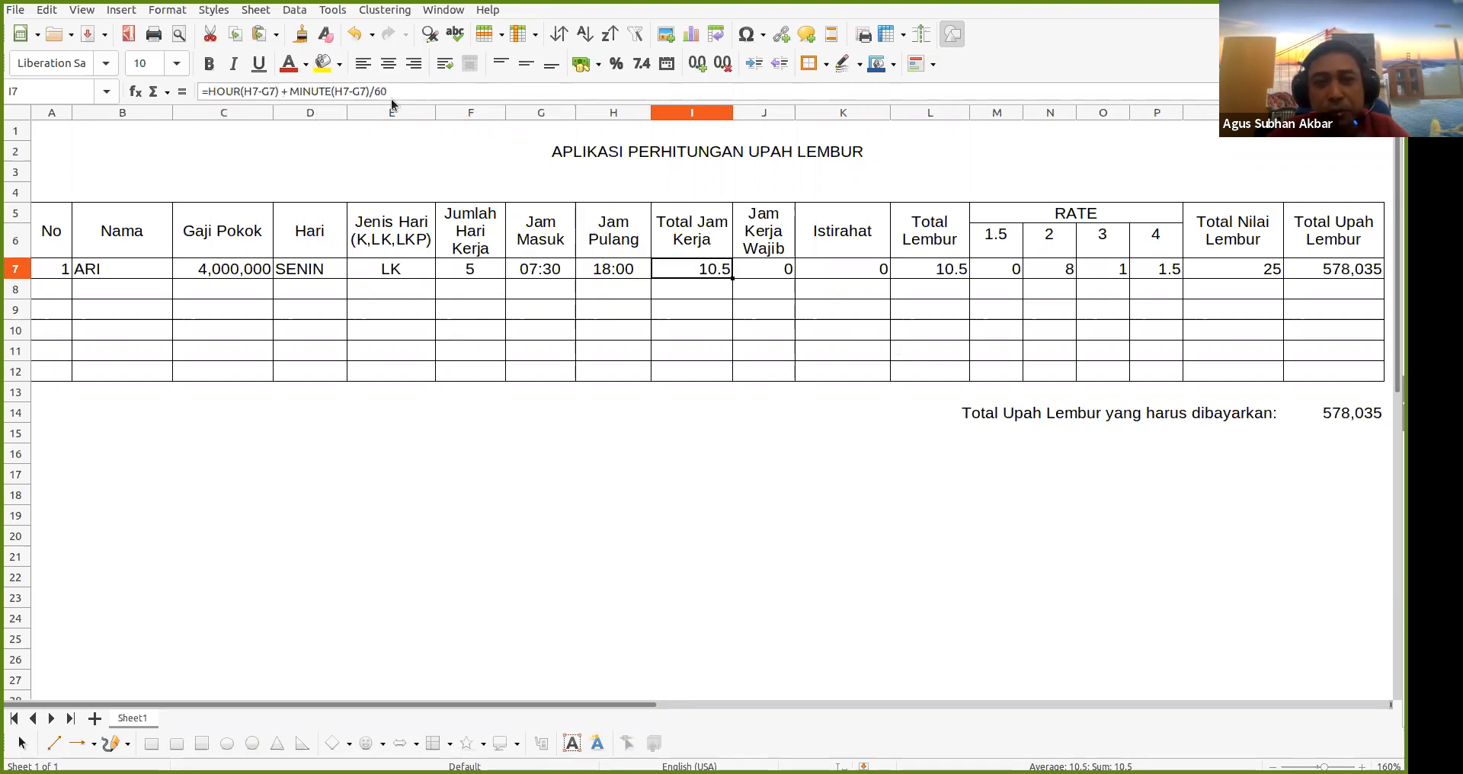
left_click(608, 260)
left_click(610, 271)
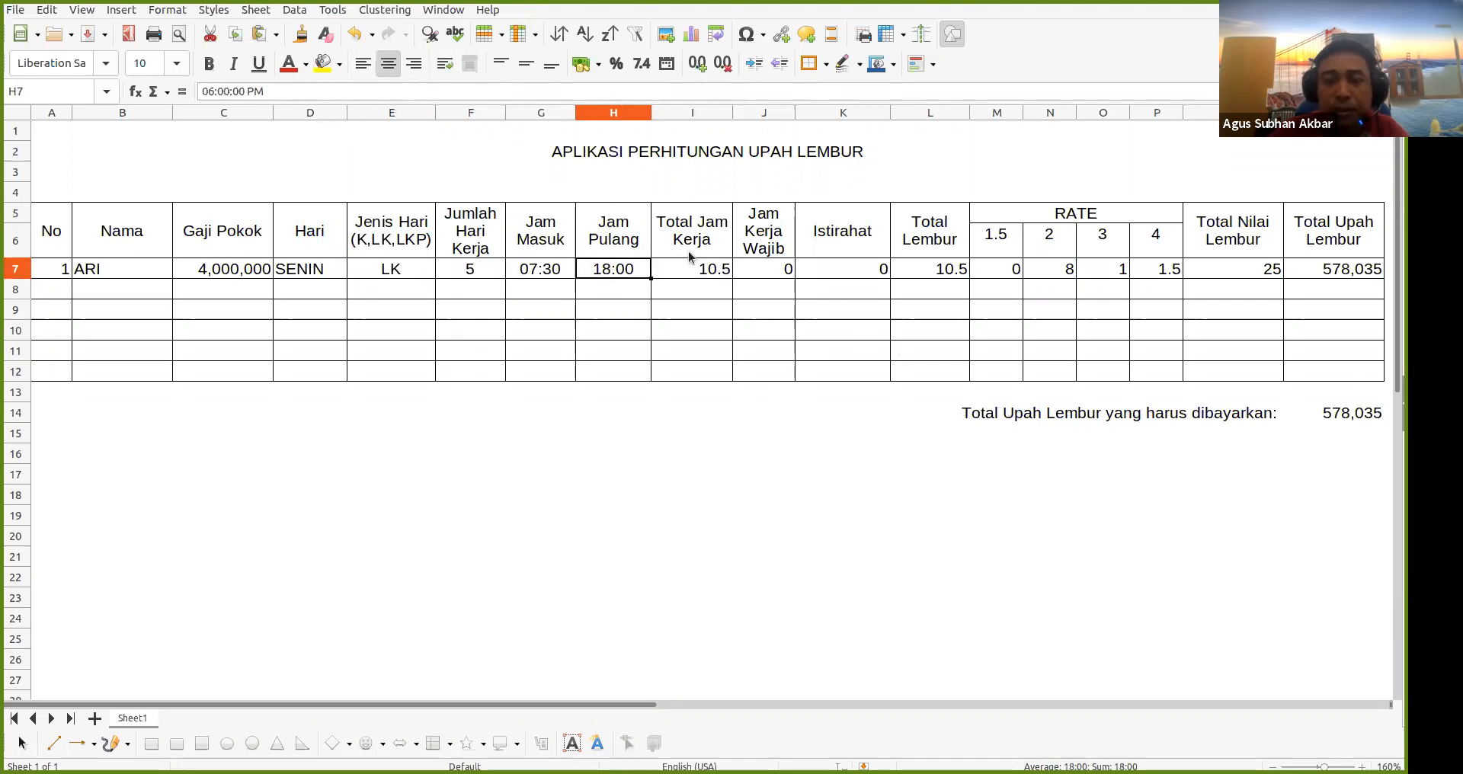
key("Right")
key("Left")
key("Left")
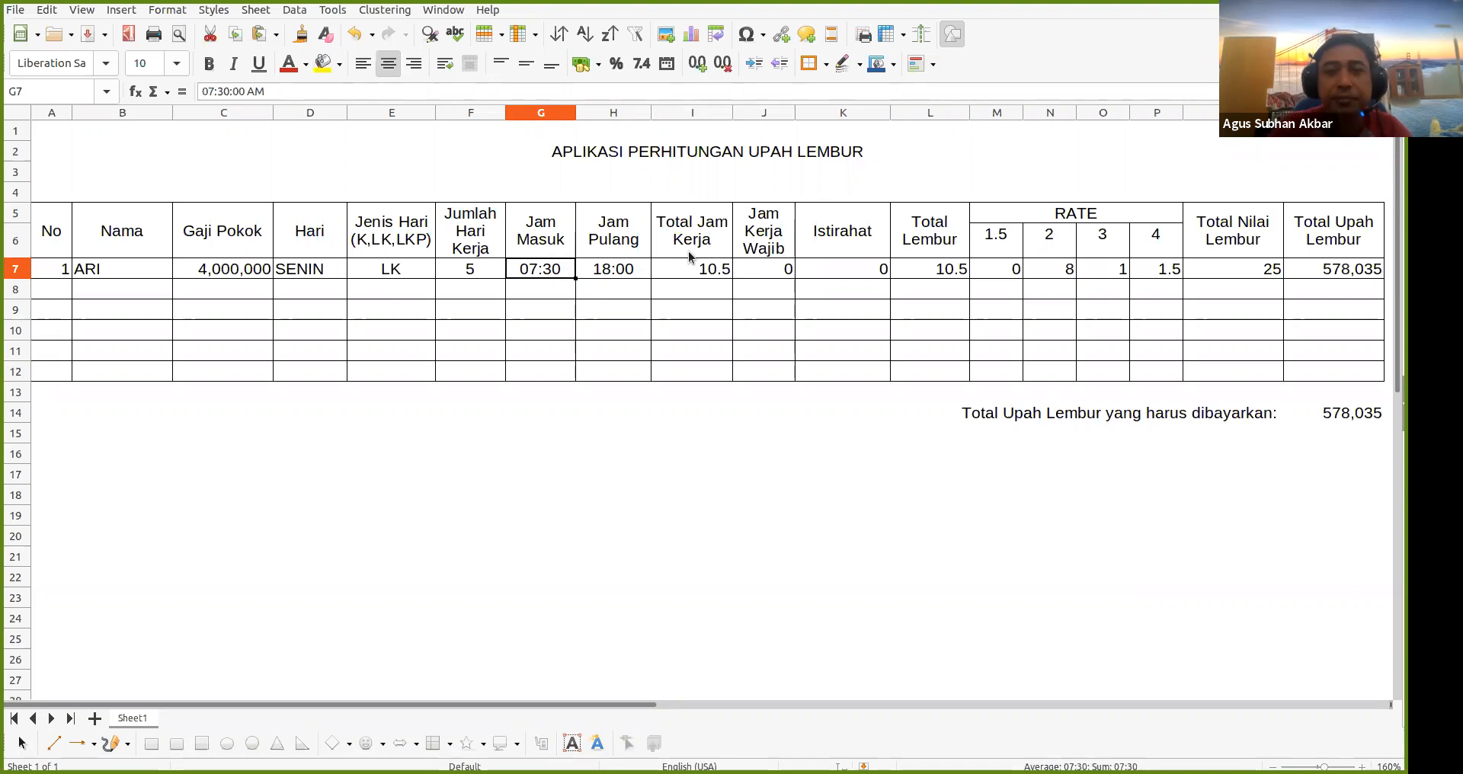
key("Right")
key("Right")
key("Right")
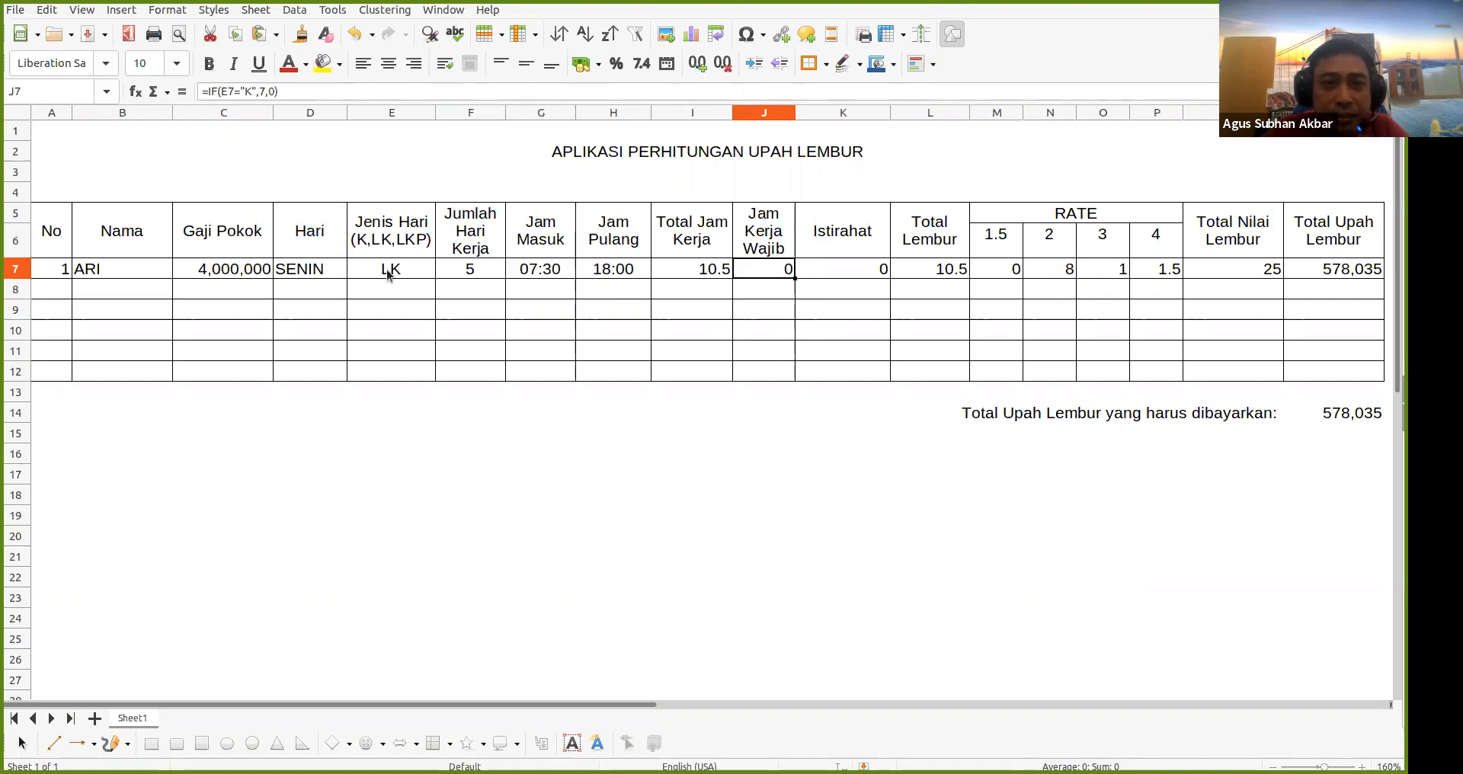
Set the Jenis Hari value in row 7 to K
left_click(427, 266)
type("K")
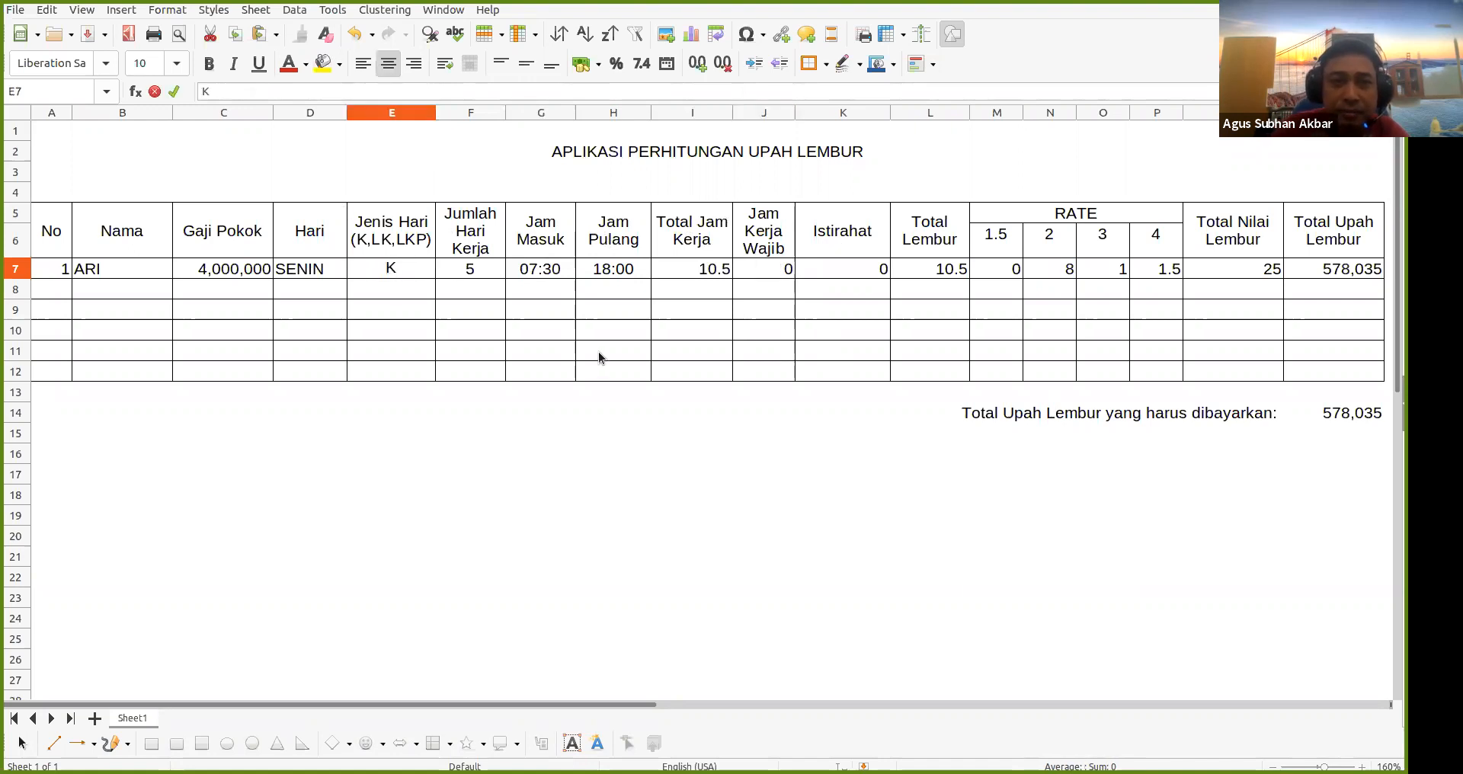
key("Return")
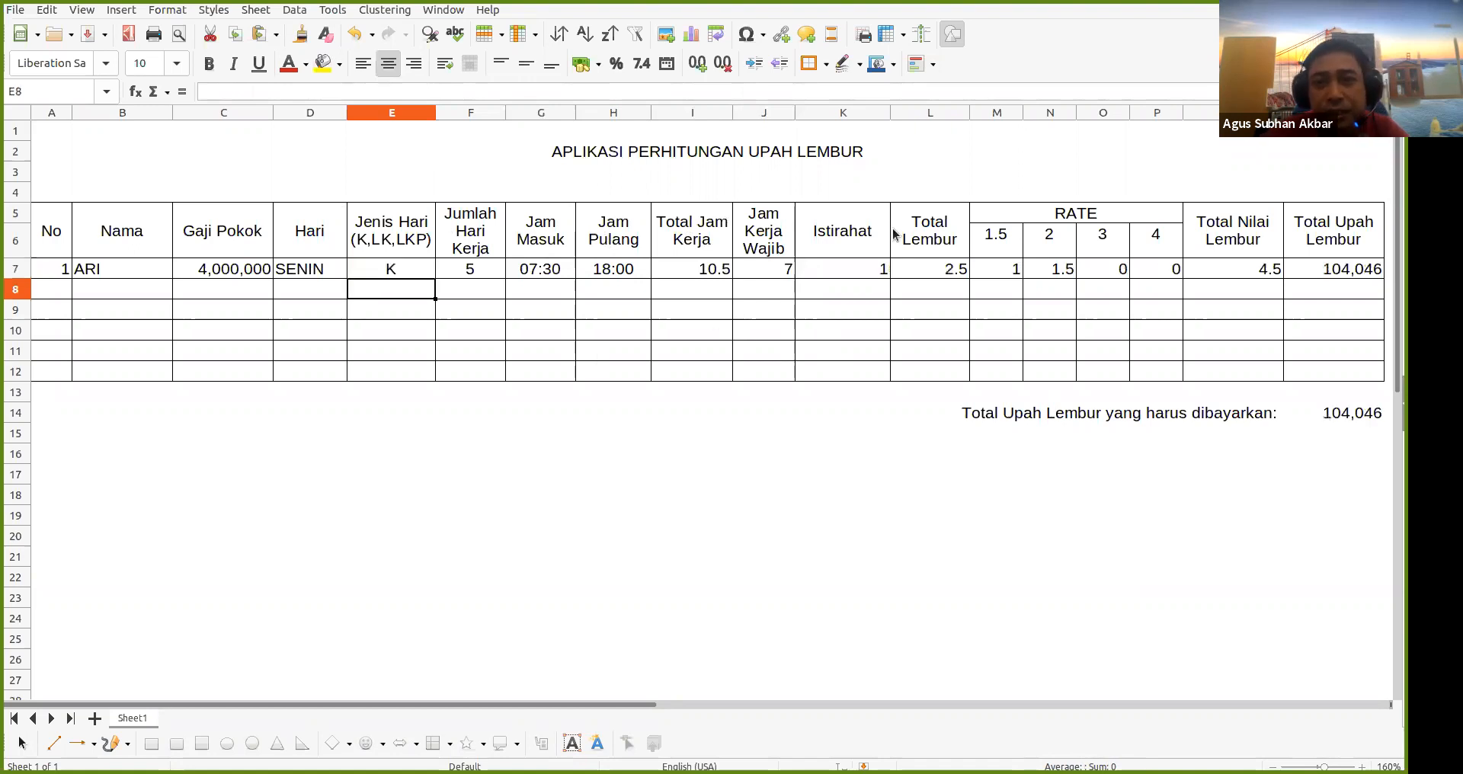
Examine the Jam Kerja Wajib, Istirahat and Total Lembur formulas in row 7
left_click(755, 270)
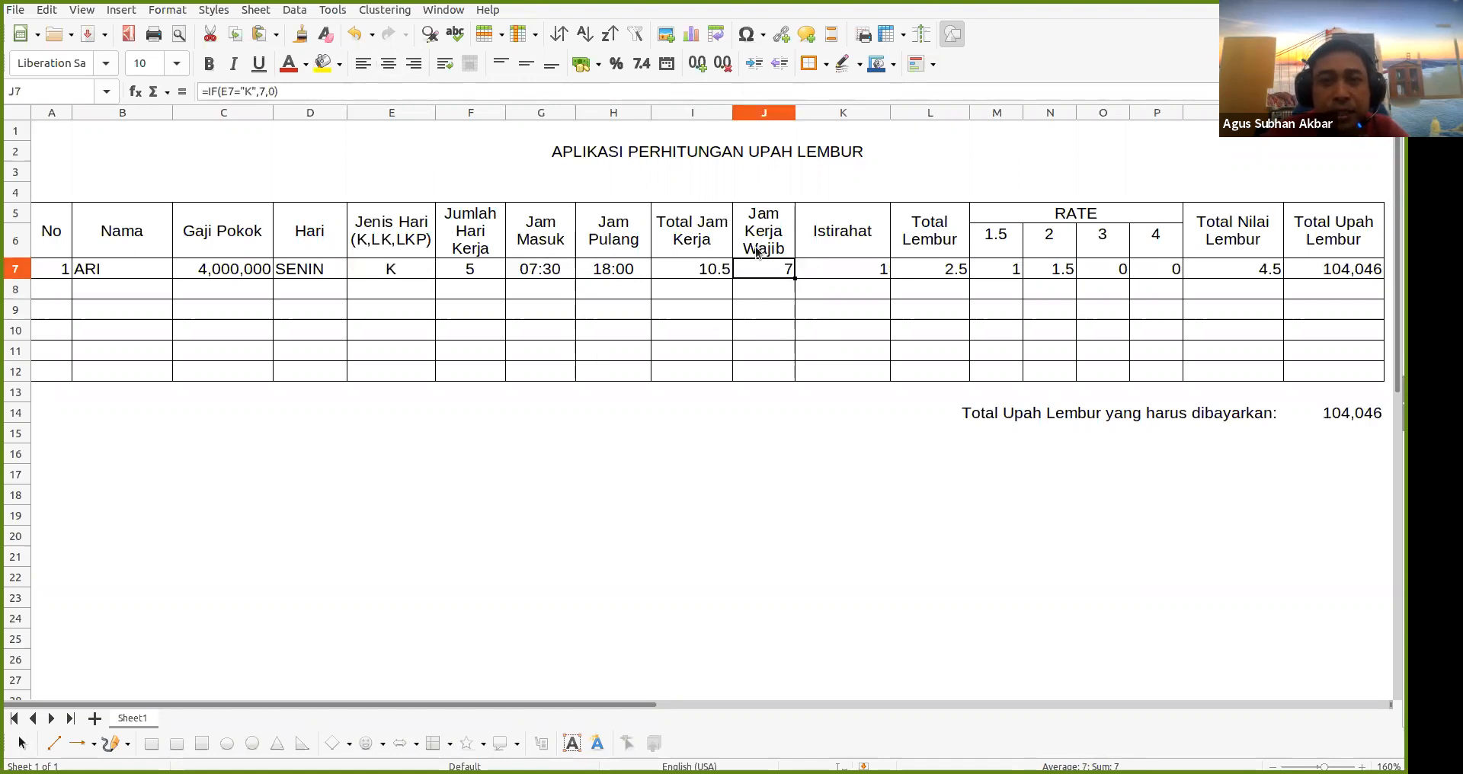
left_click(829, 269)
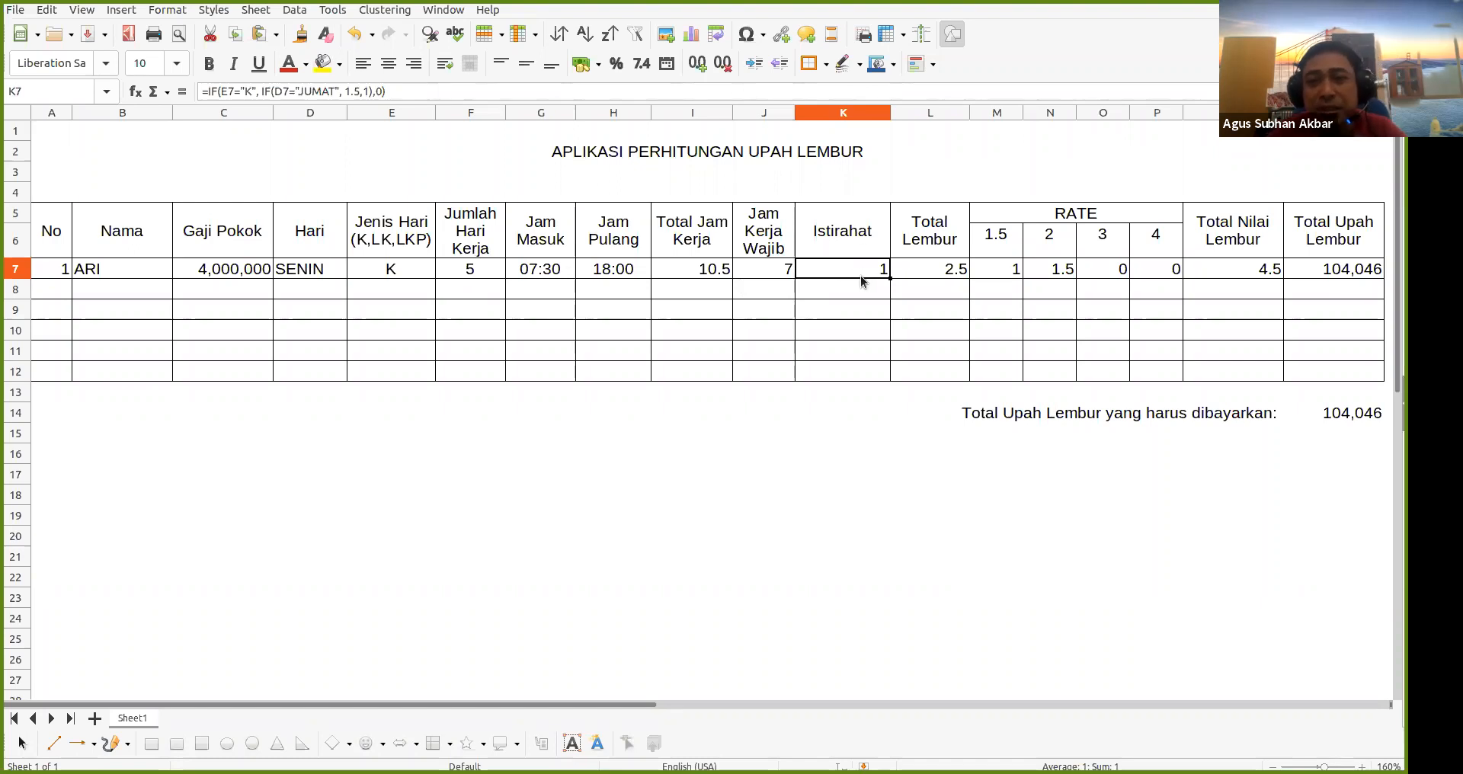
left_click(927, 271)
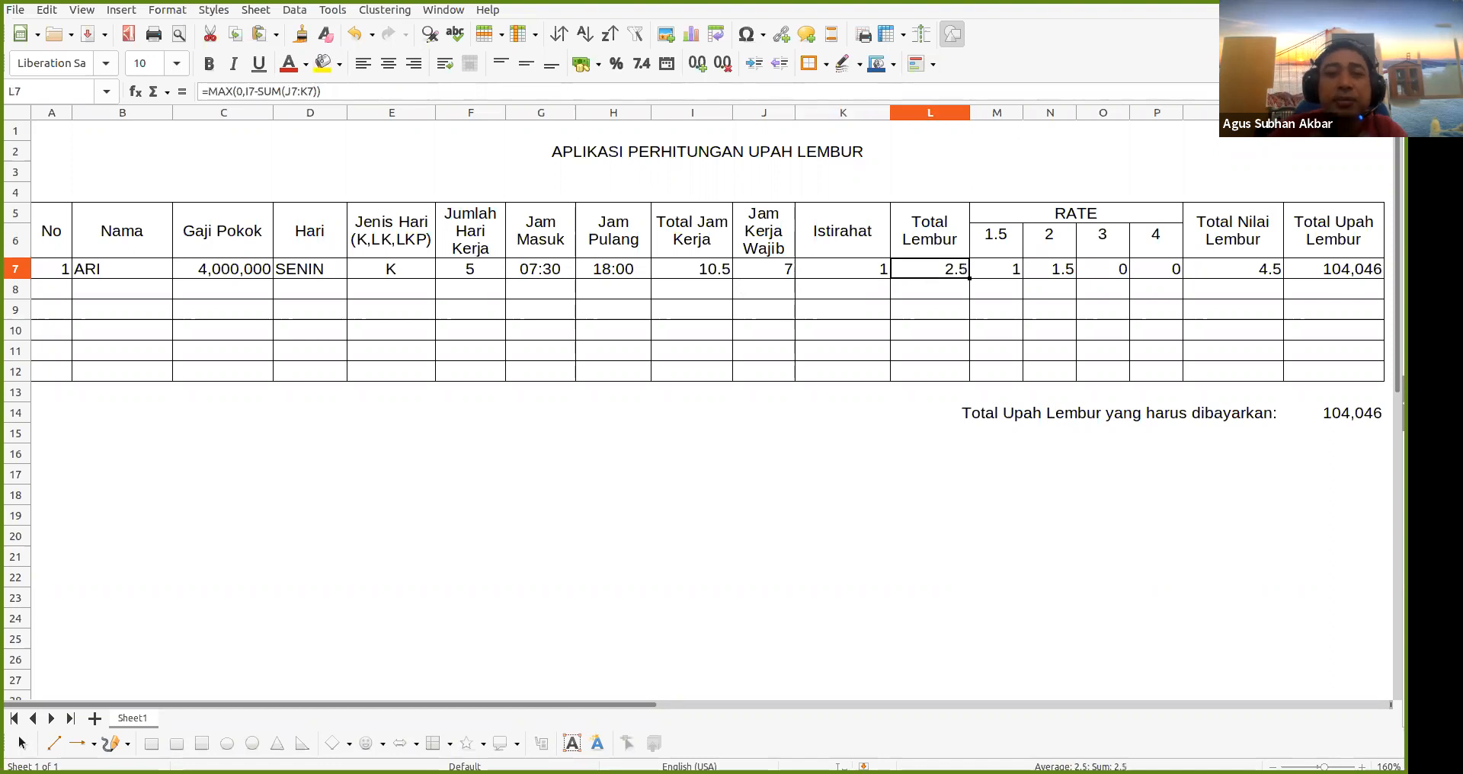
key("Right")
key("Left")
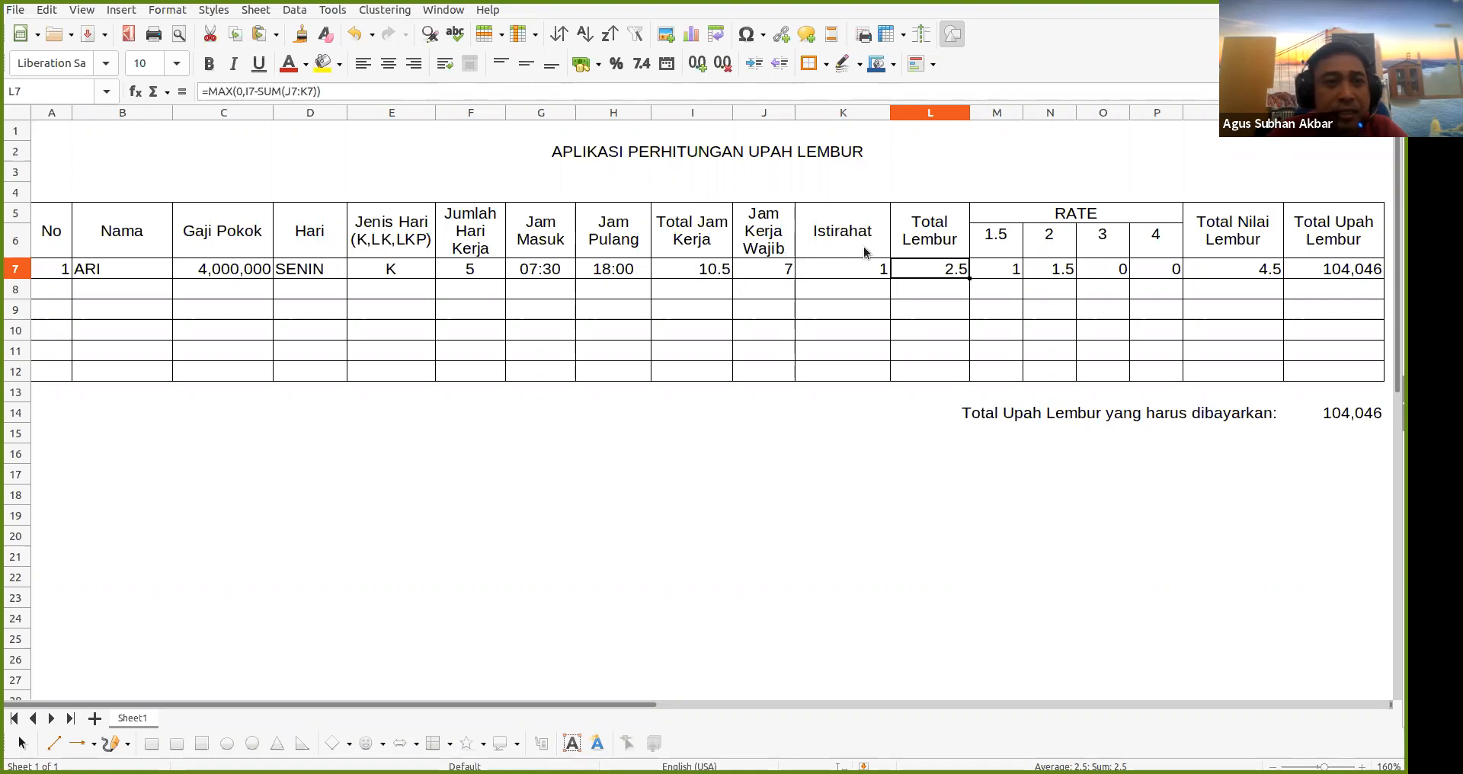
left_click(219, 90)
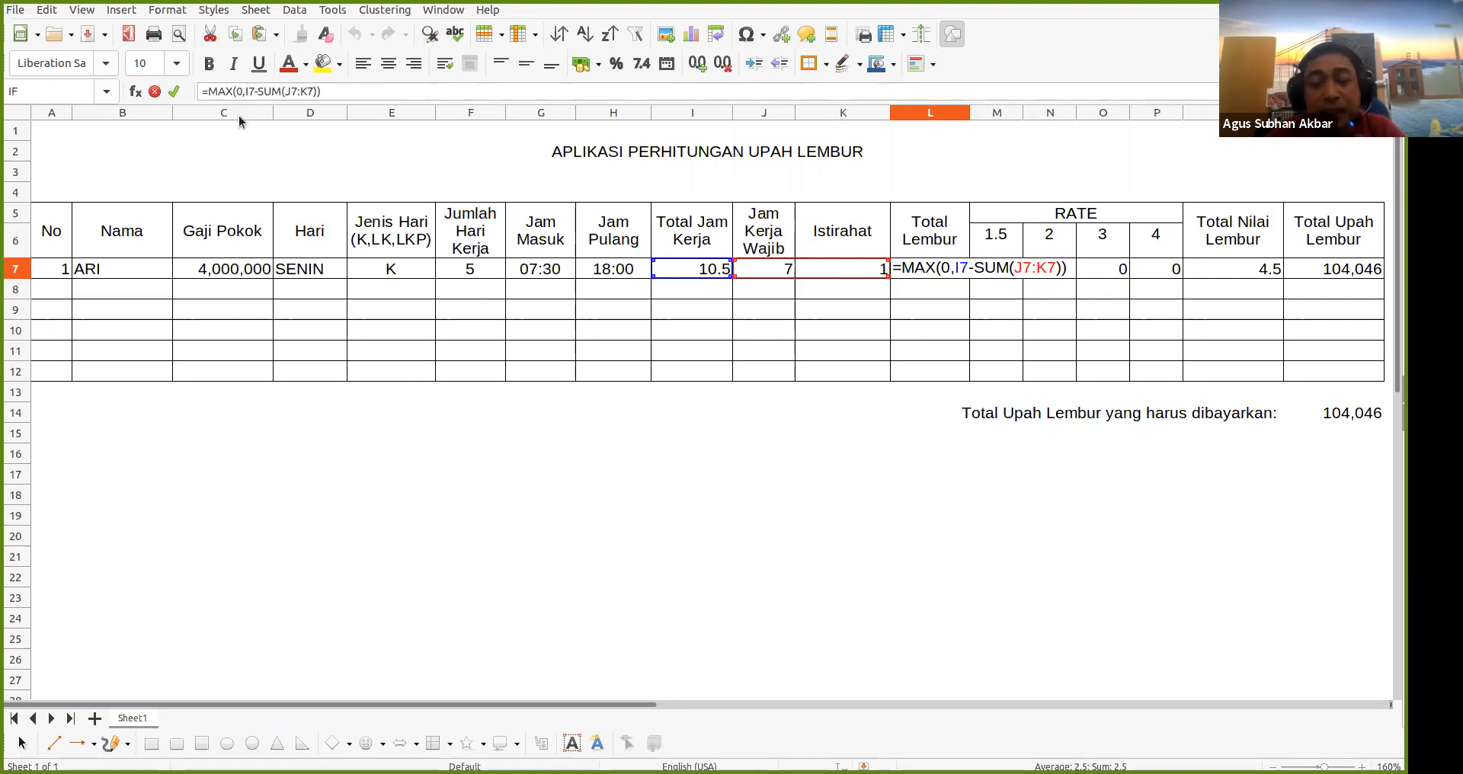
left_click(174, 91)
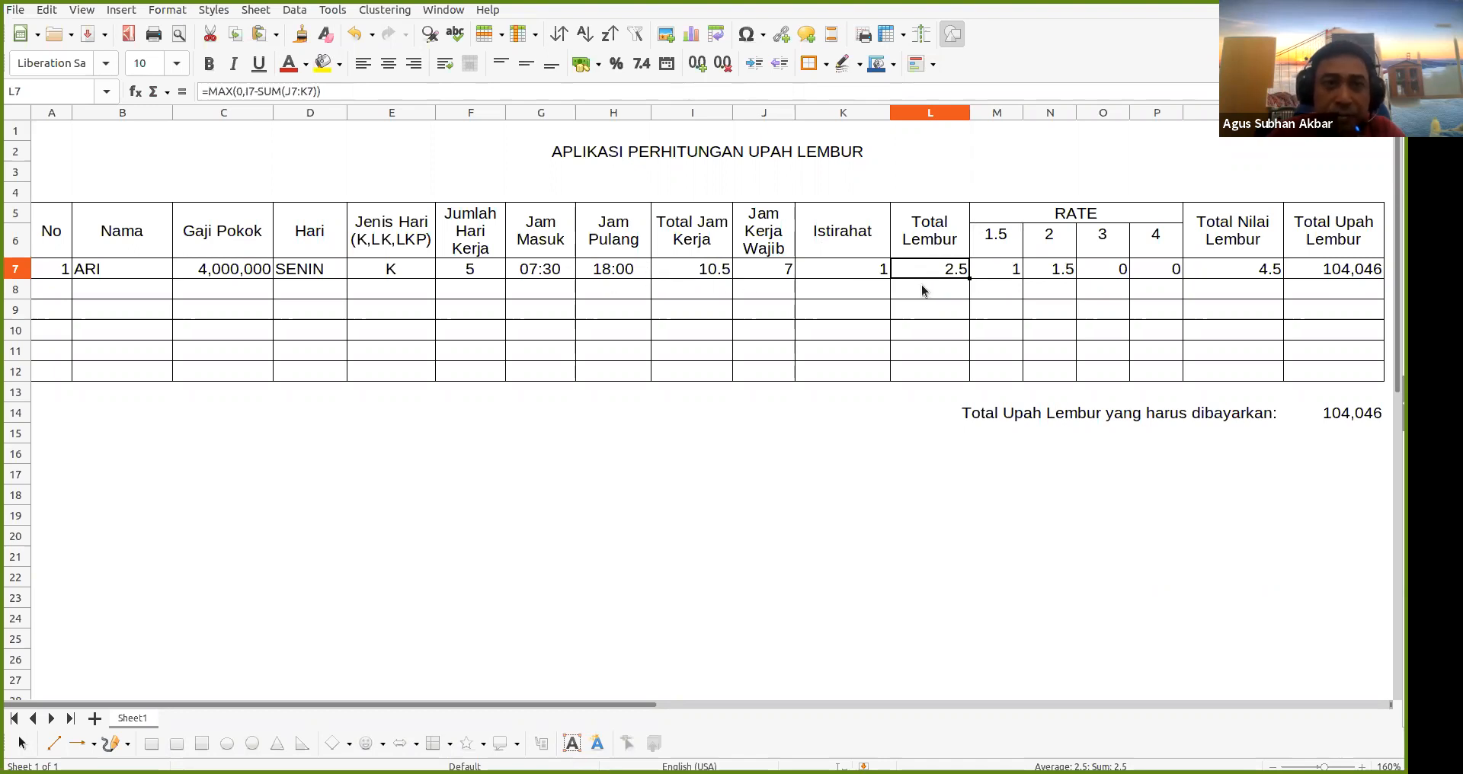
Examine the overtime formulas under the RATE columns 1.5, 2, 3 and 4 in row 7
key("Right")
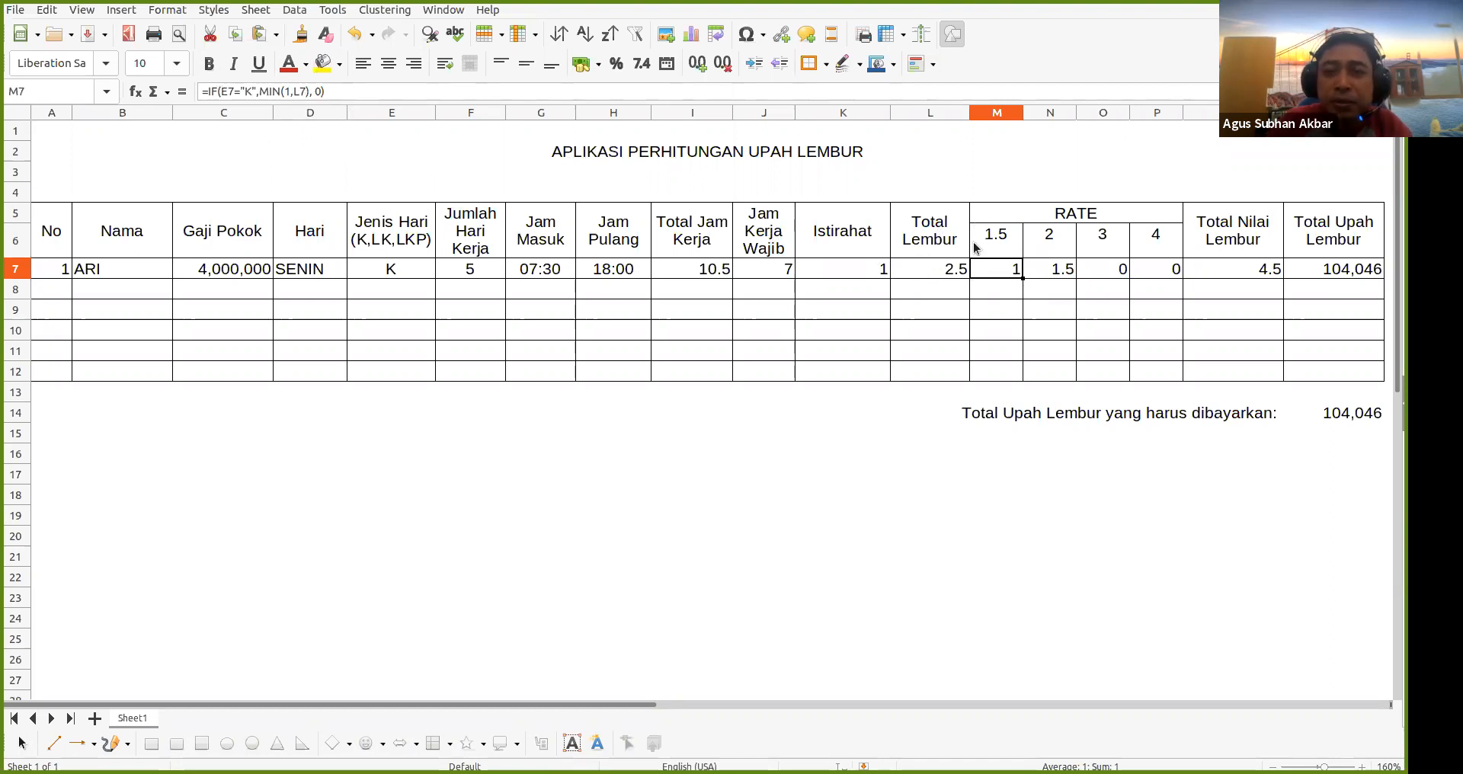
left_click(1061, 273)
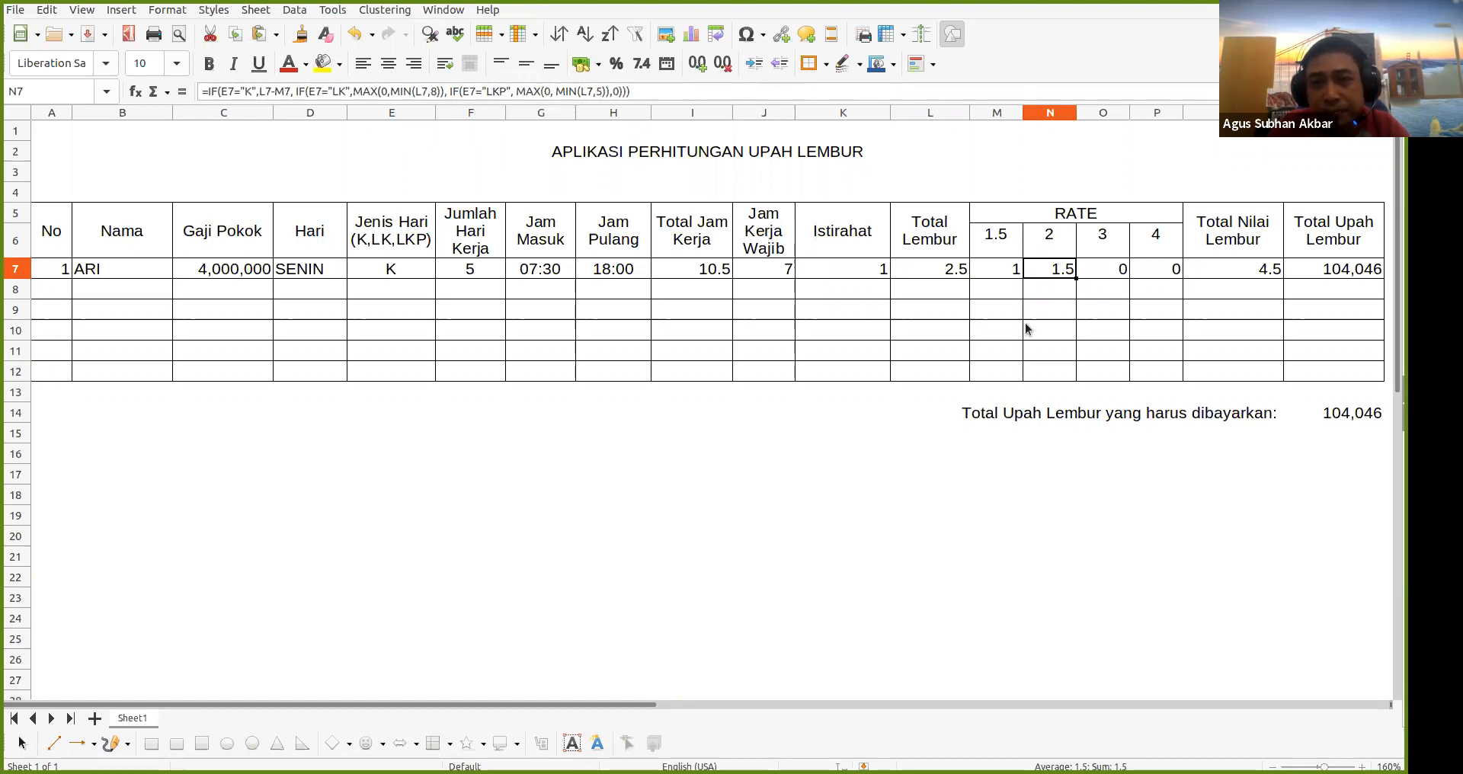
left_click(996, 272)
left_click(1059, 272)
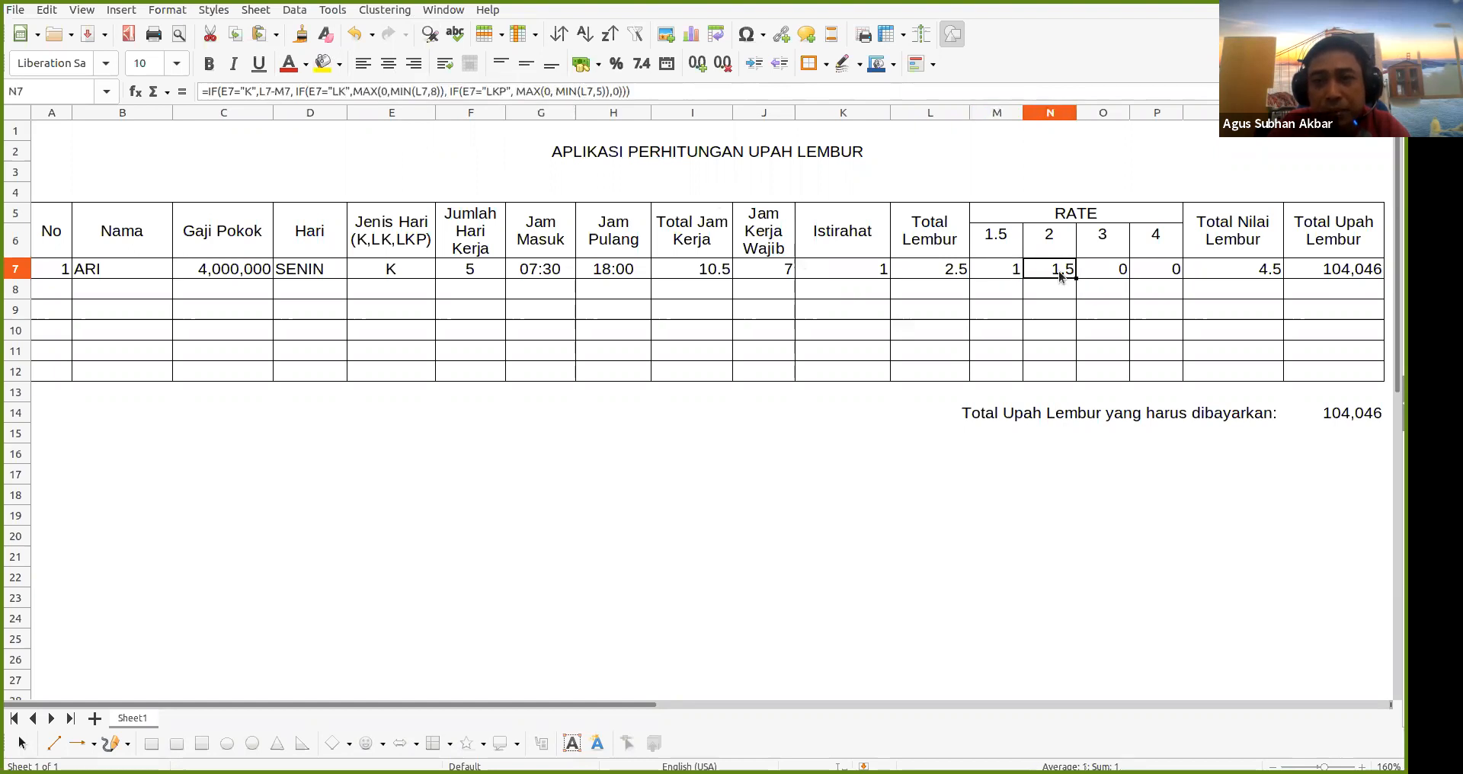
left_click(1105, 268)
left_click(1168, 271)
left_click(1114, 273)
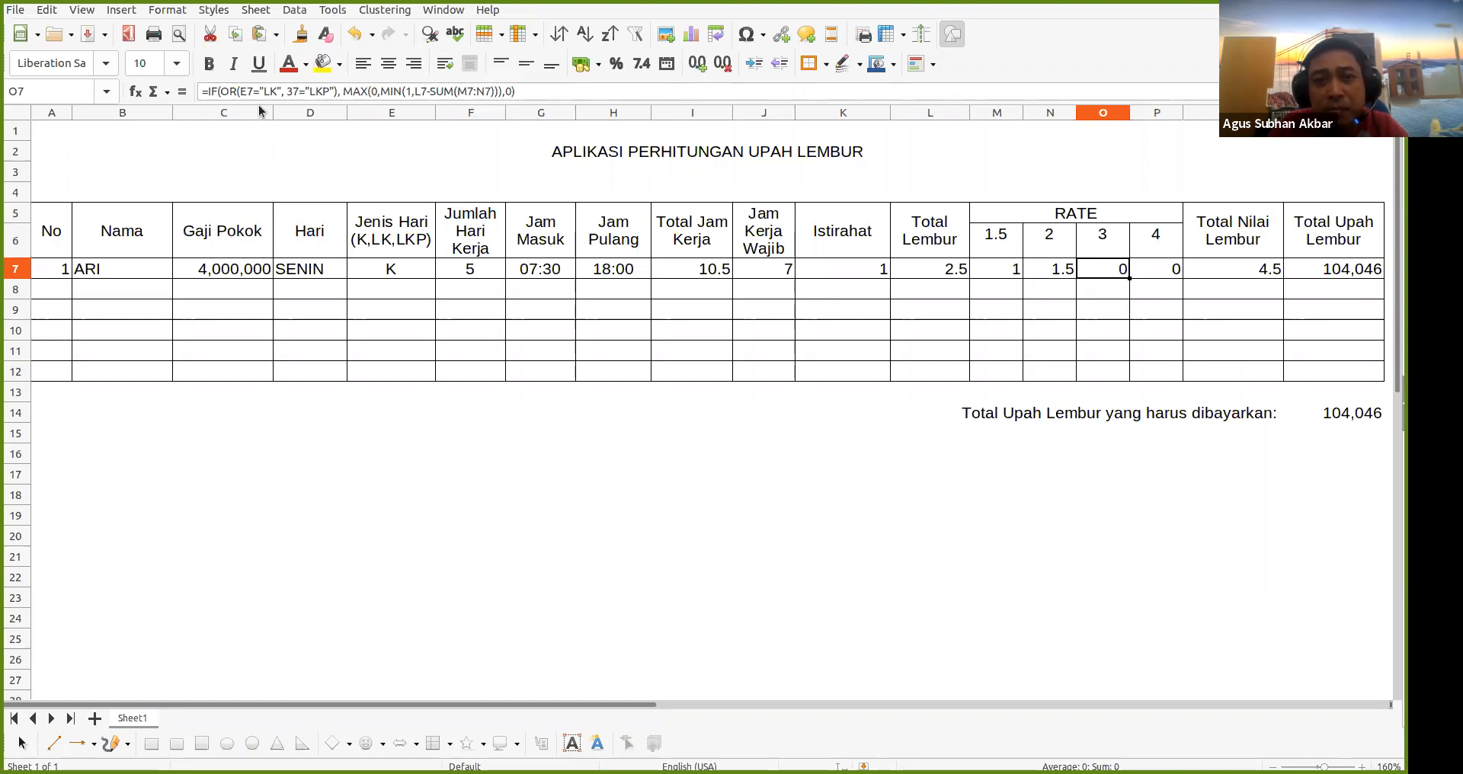
left_click(1166, 274)
left_click(1120, 269)
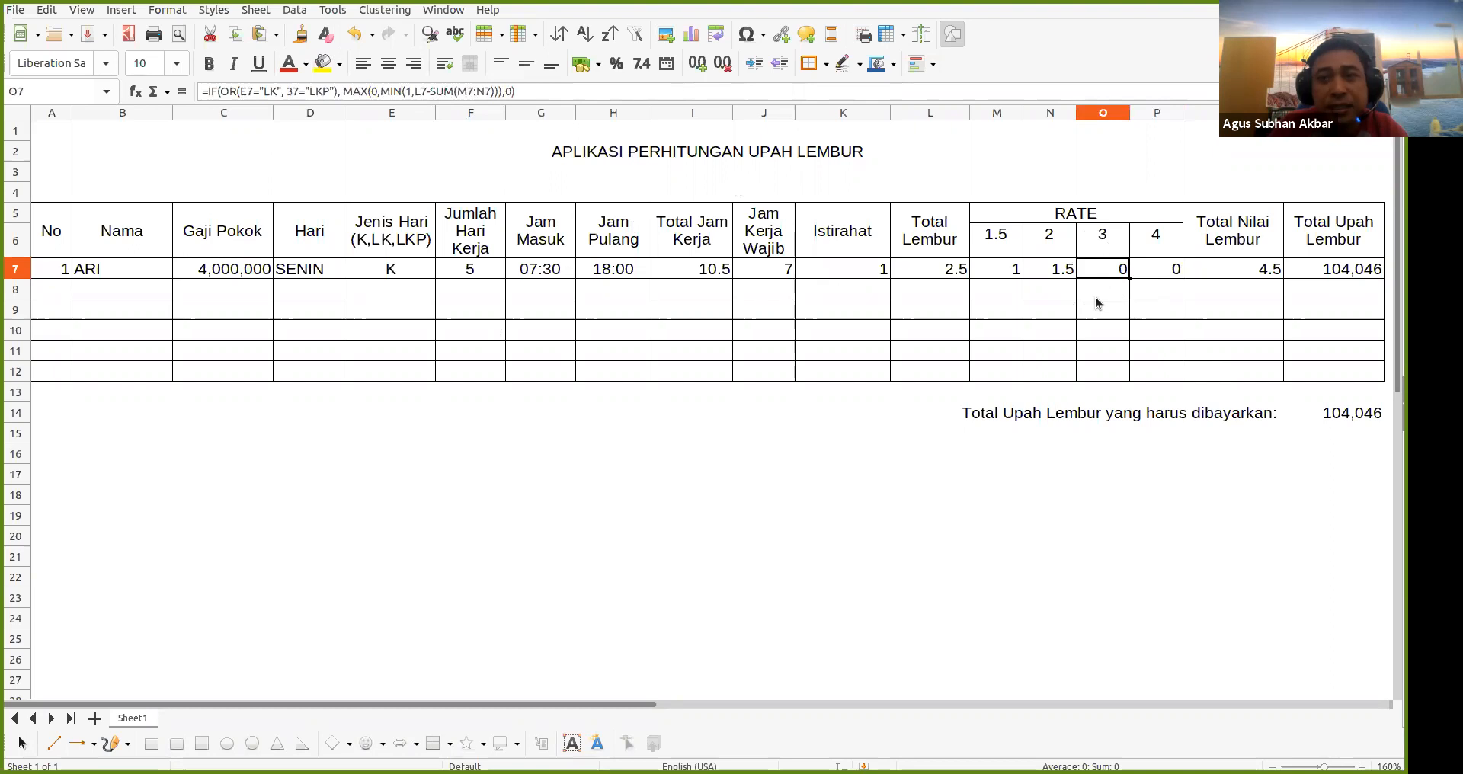
left_click(1164, 272)
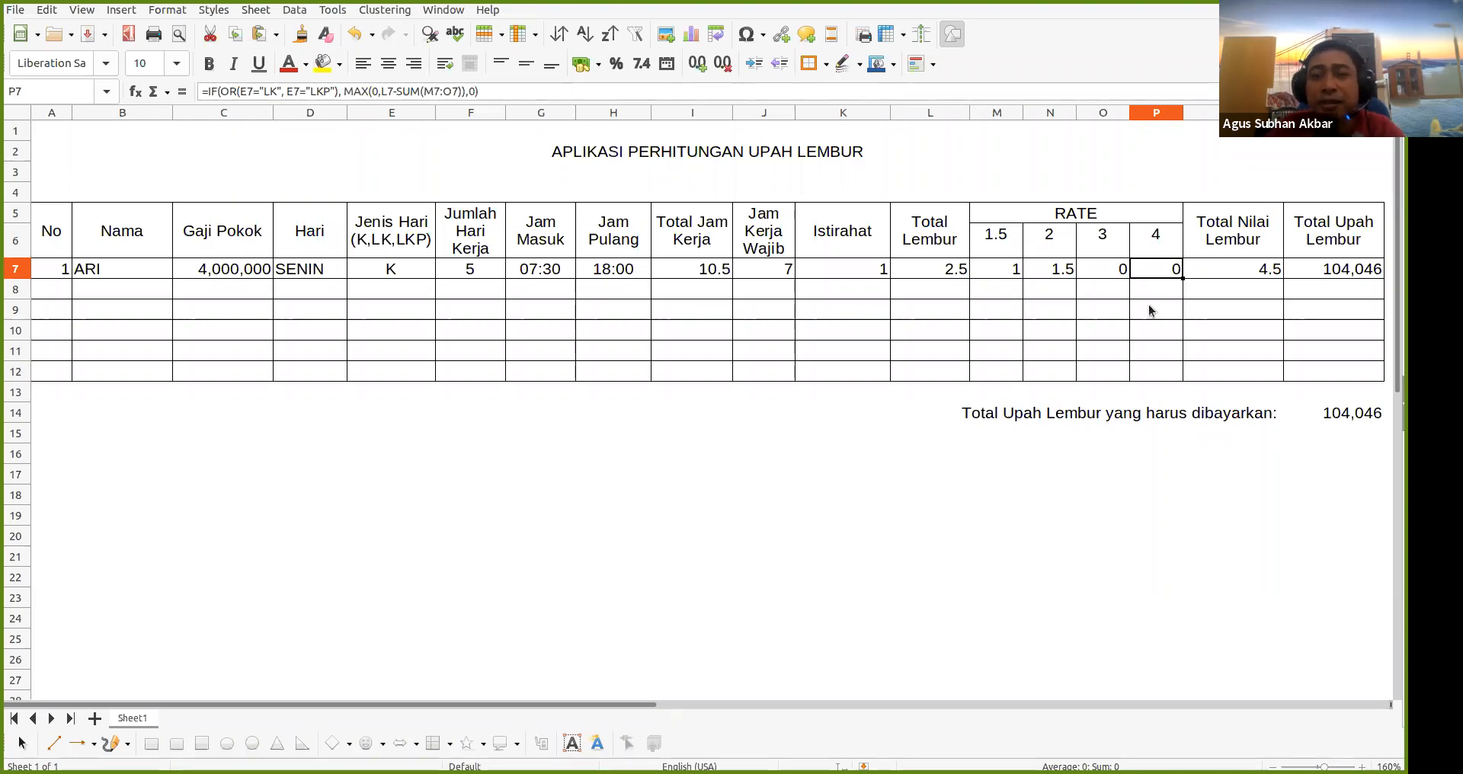
Examine the Total Nilai Lembur and Total Upah Lembur formulas in row 7
left_click(1253, 272)
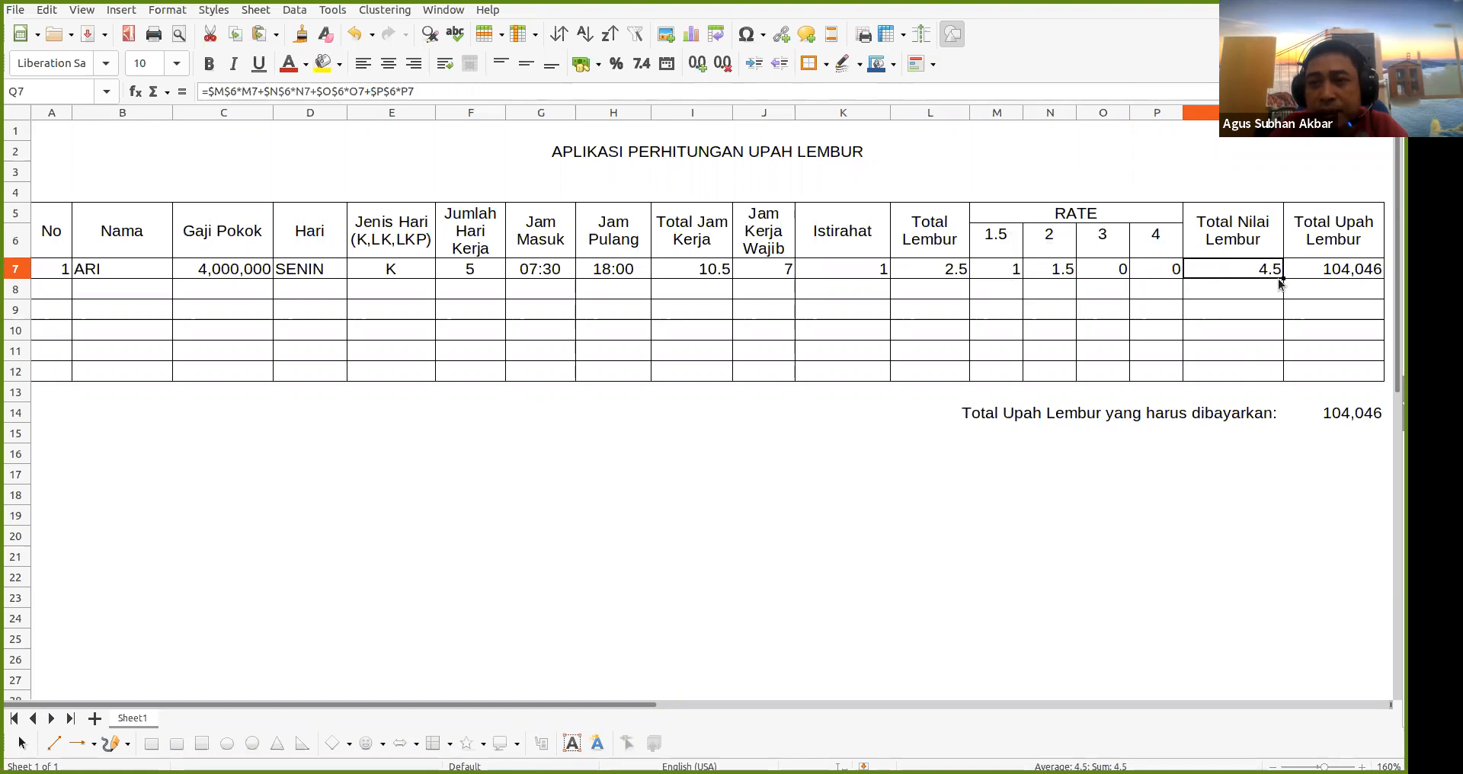
left_click(1350, 273)
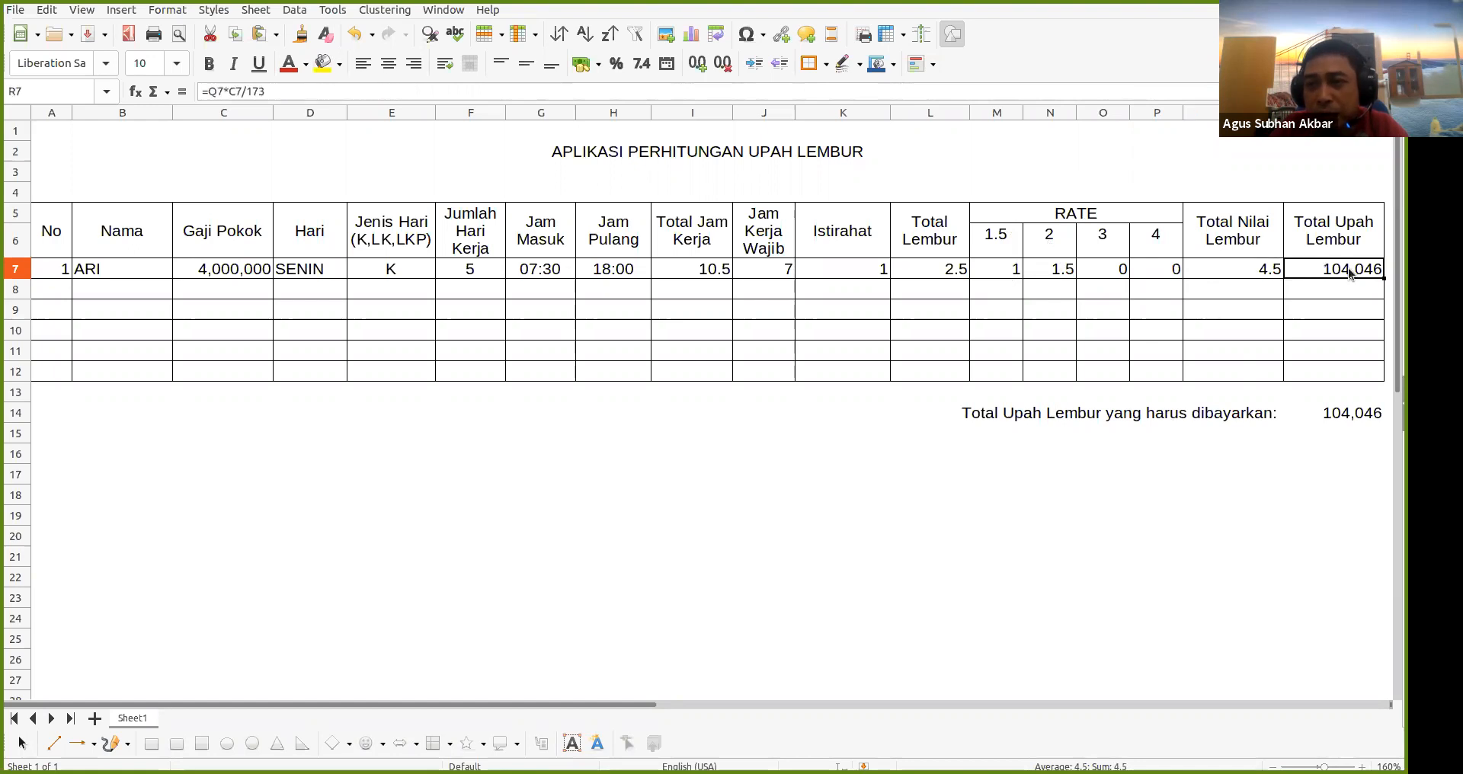
left_click(1270, 276)
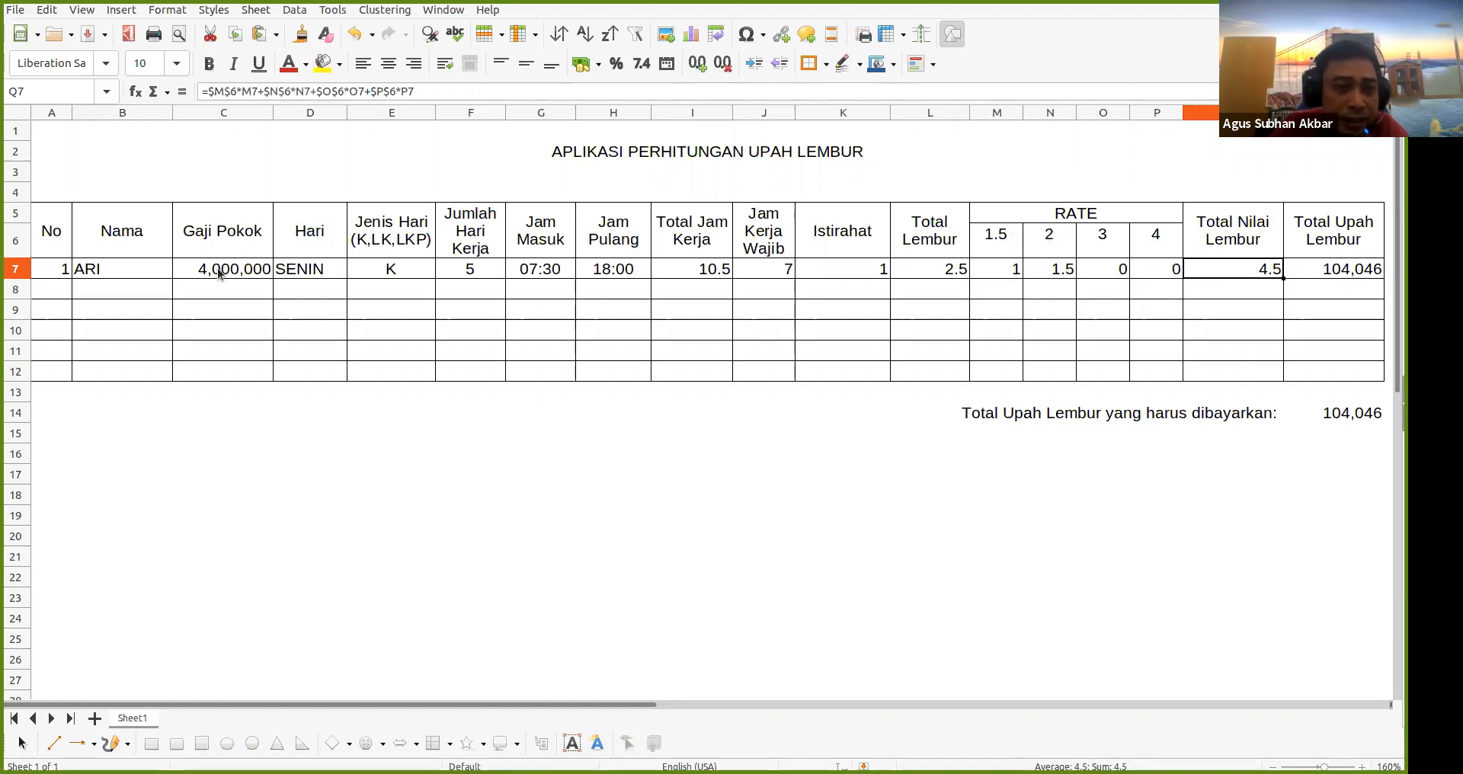
left_click(1325, 276)
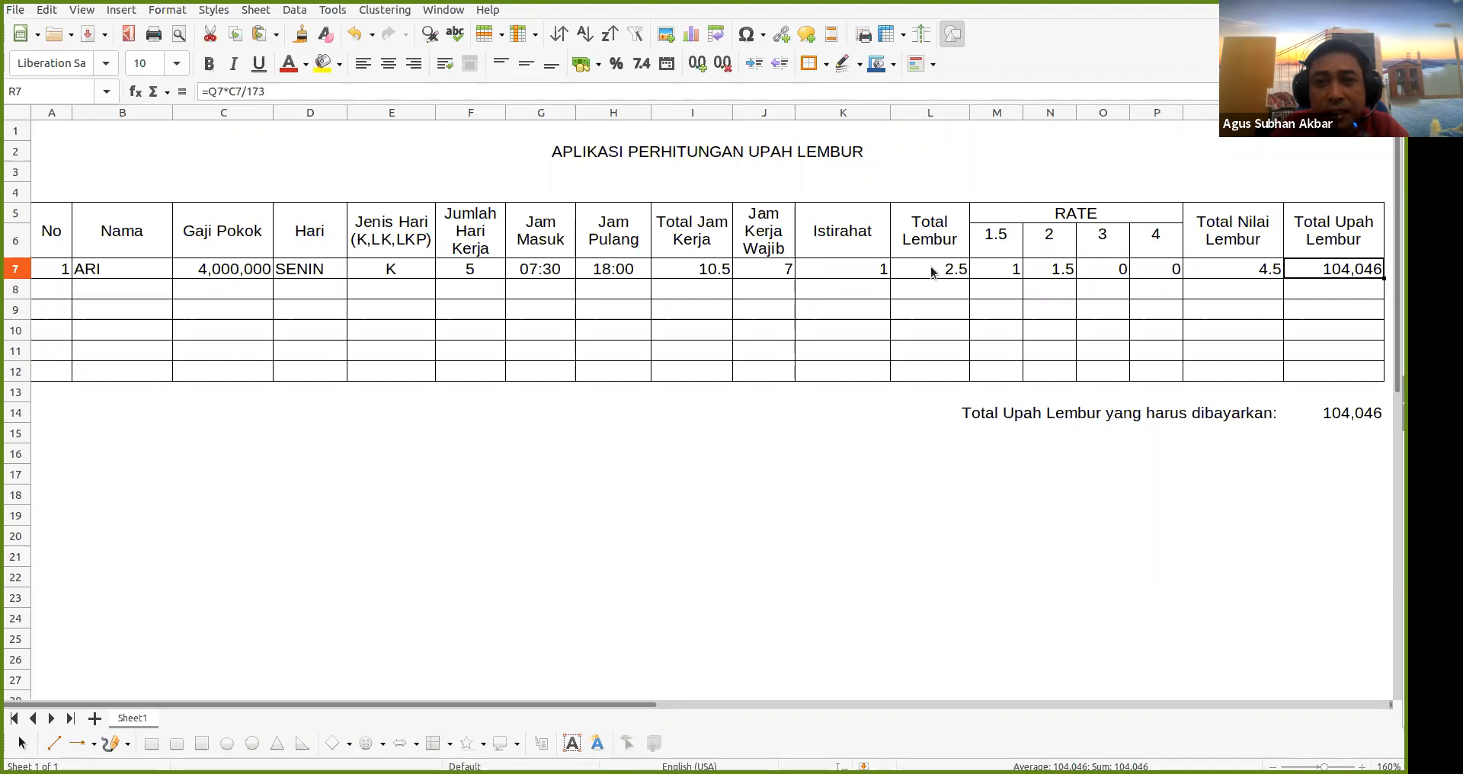
left_click(1237, 279)
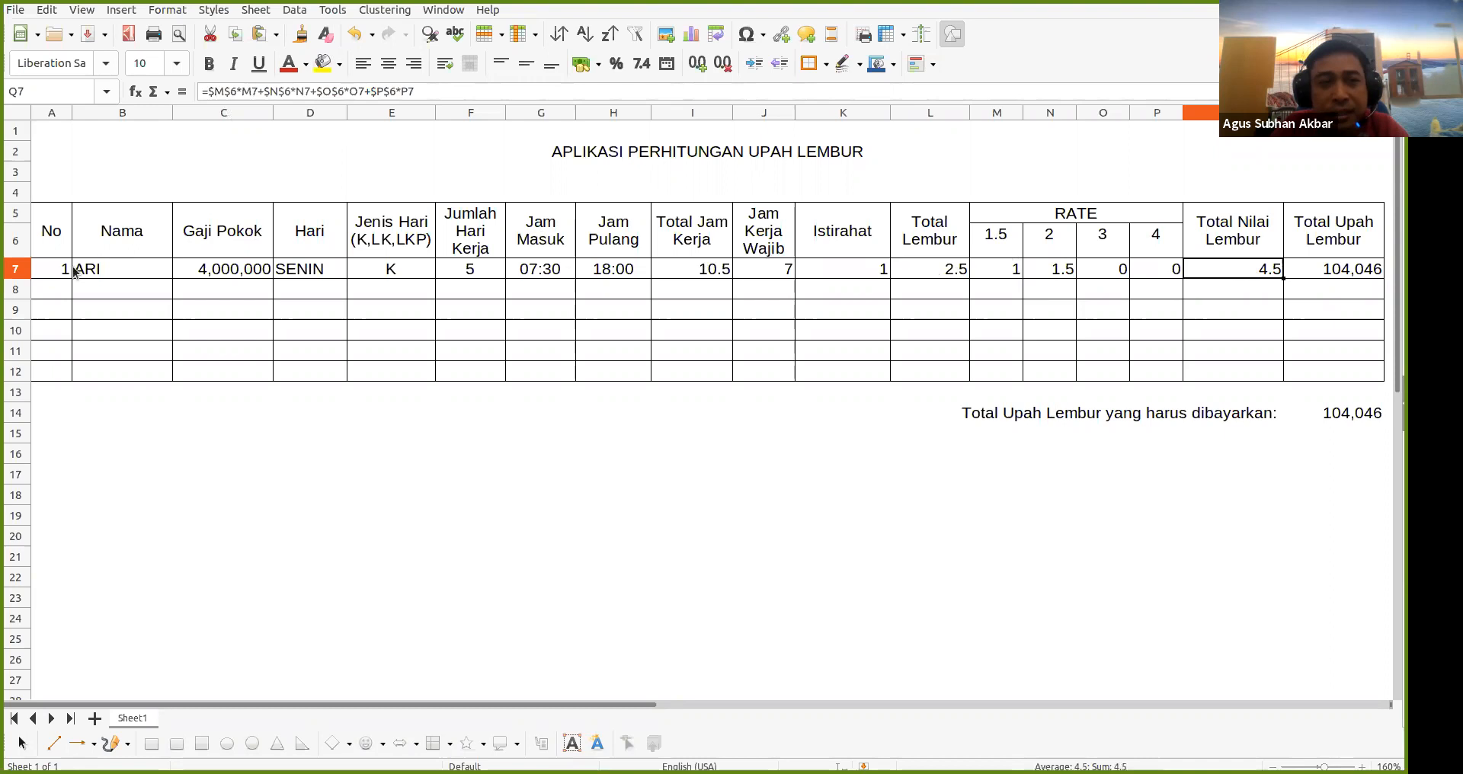
Copy the first employee's record from A7:R7 into row 8, starting at cell A8
left_click(44, 273)
key("shift+Right")
key("shift+Right")
key("shift+Right")
key("shift+Right")
key("shift+Right")
key("shift+Right")
key("shift+Right")
key("shift+Right")
key("shift+Right")
key("shift+Right")
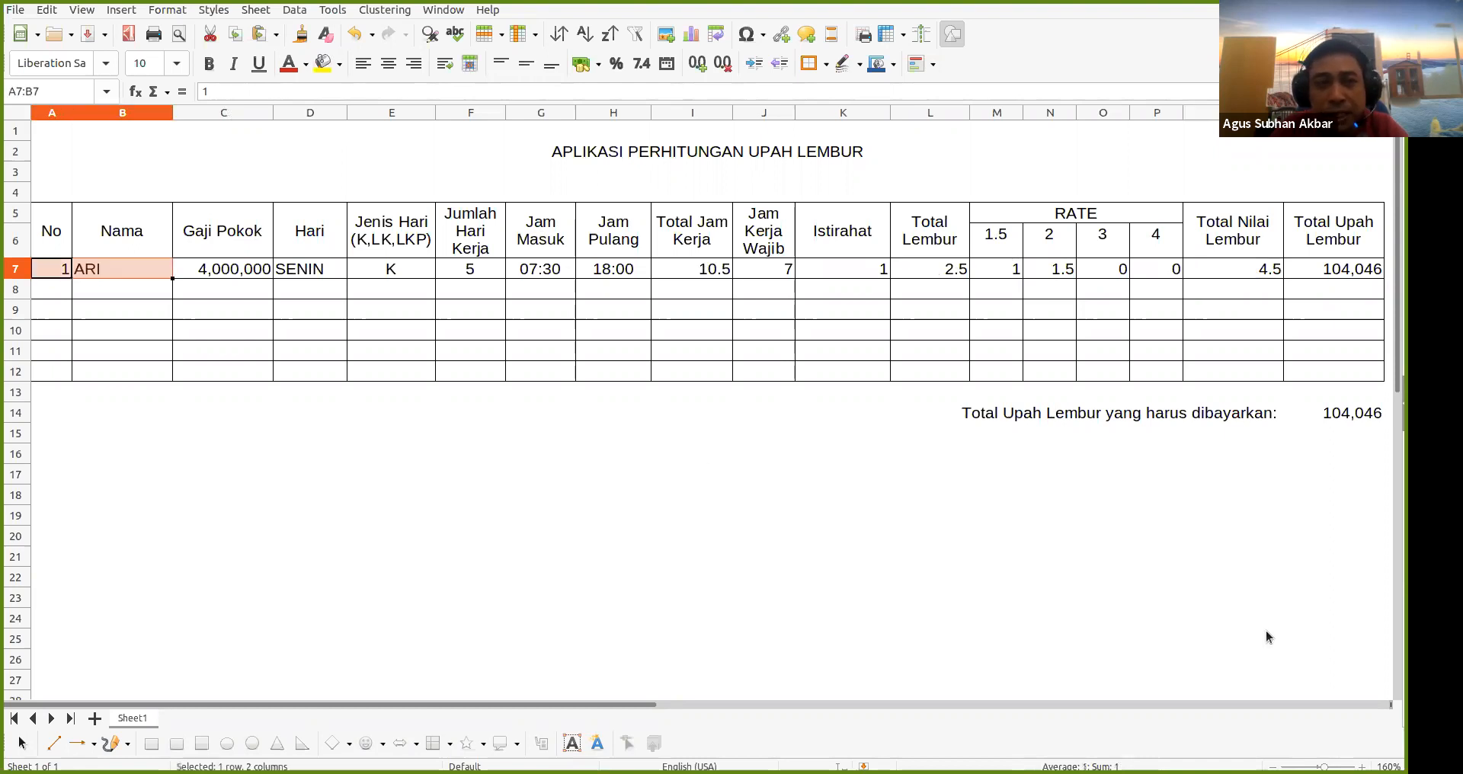
key("shift+Right")
key("shift+Right")
key("shift+Right")
key("shift+Right")
key("shift+Right")
key("shift+Right")
key("shift+Right")
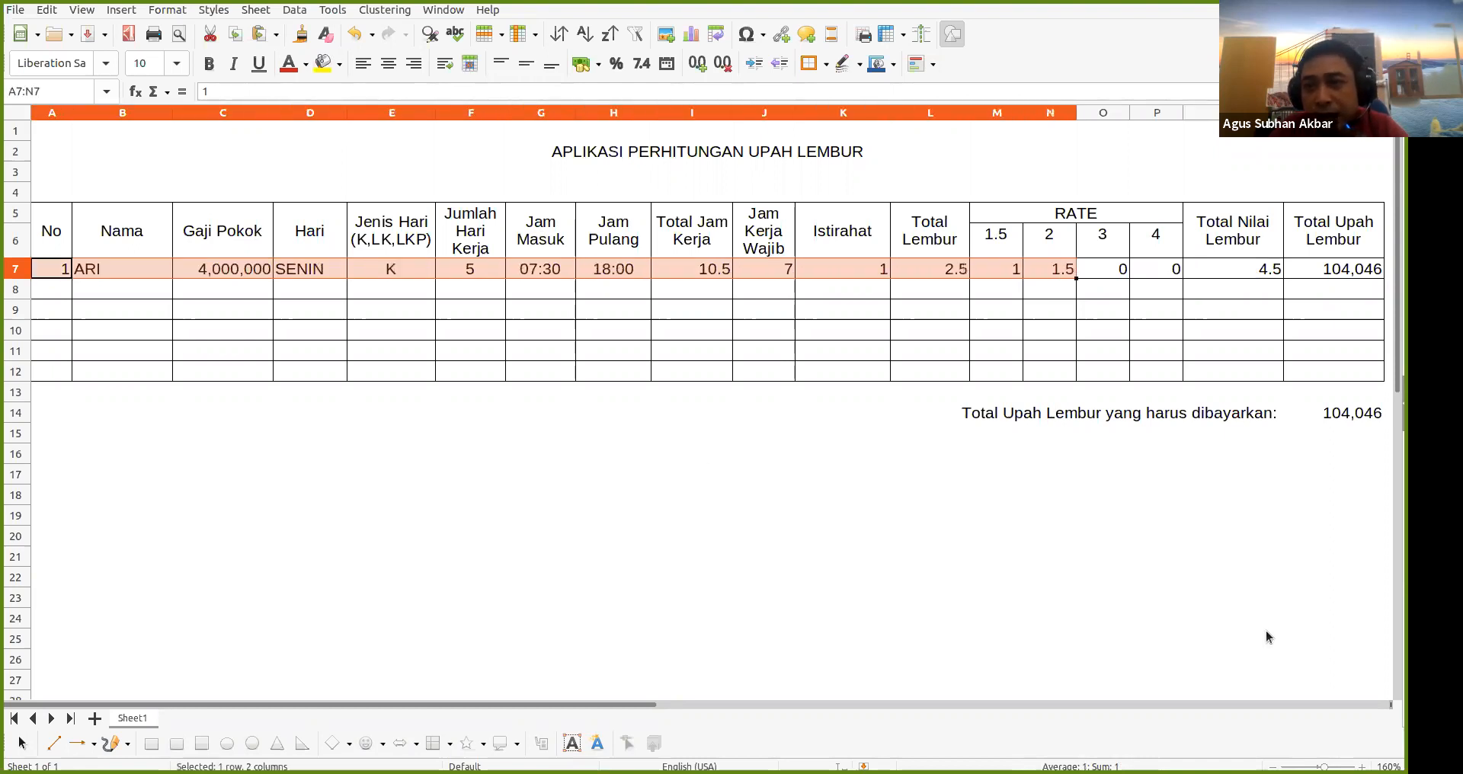
key("ctrl+c")
left_click(63, 294)
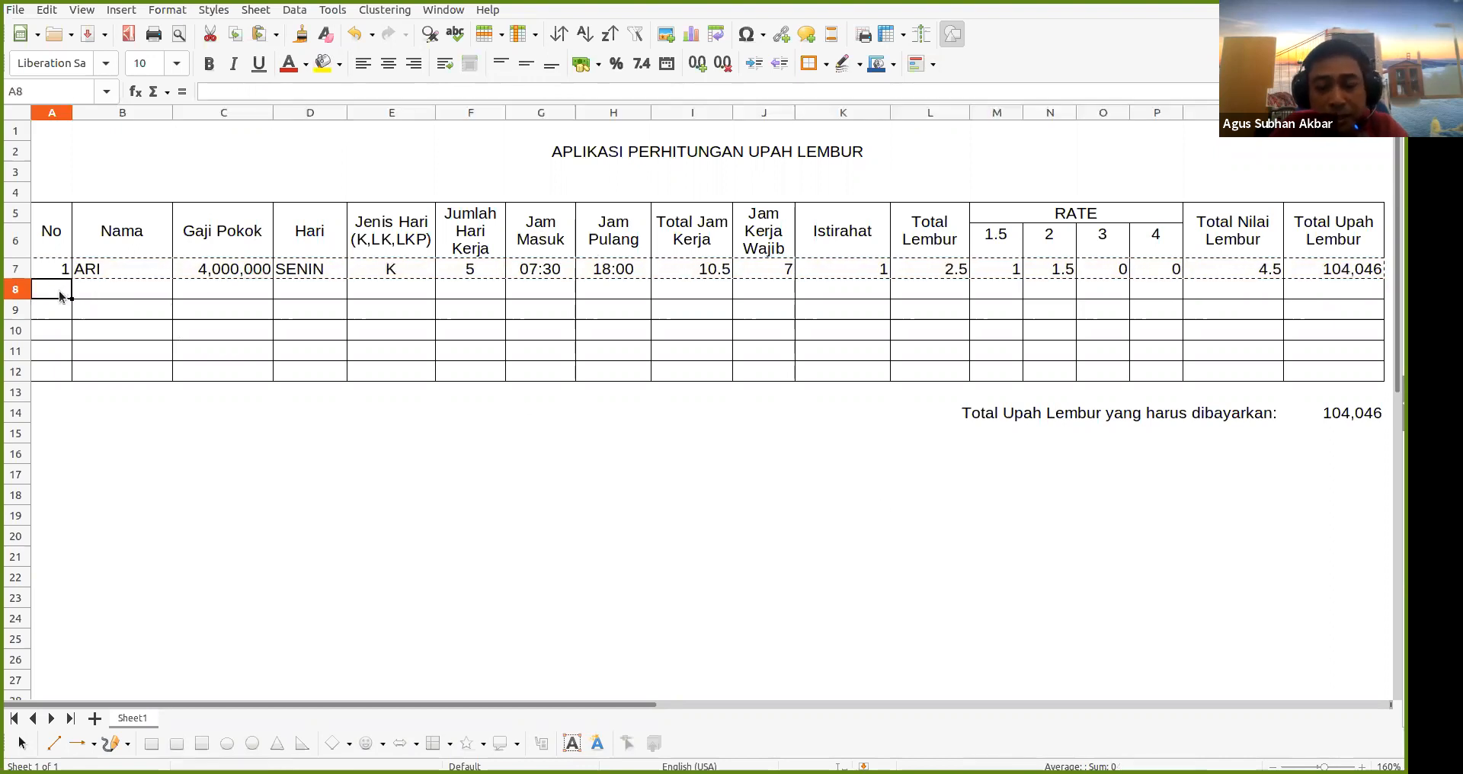
key("ctrl+v")
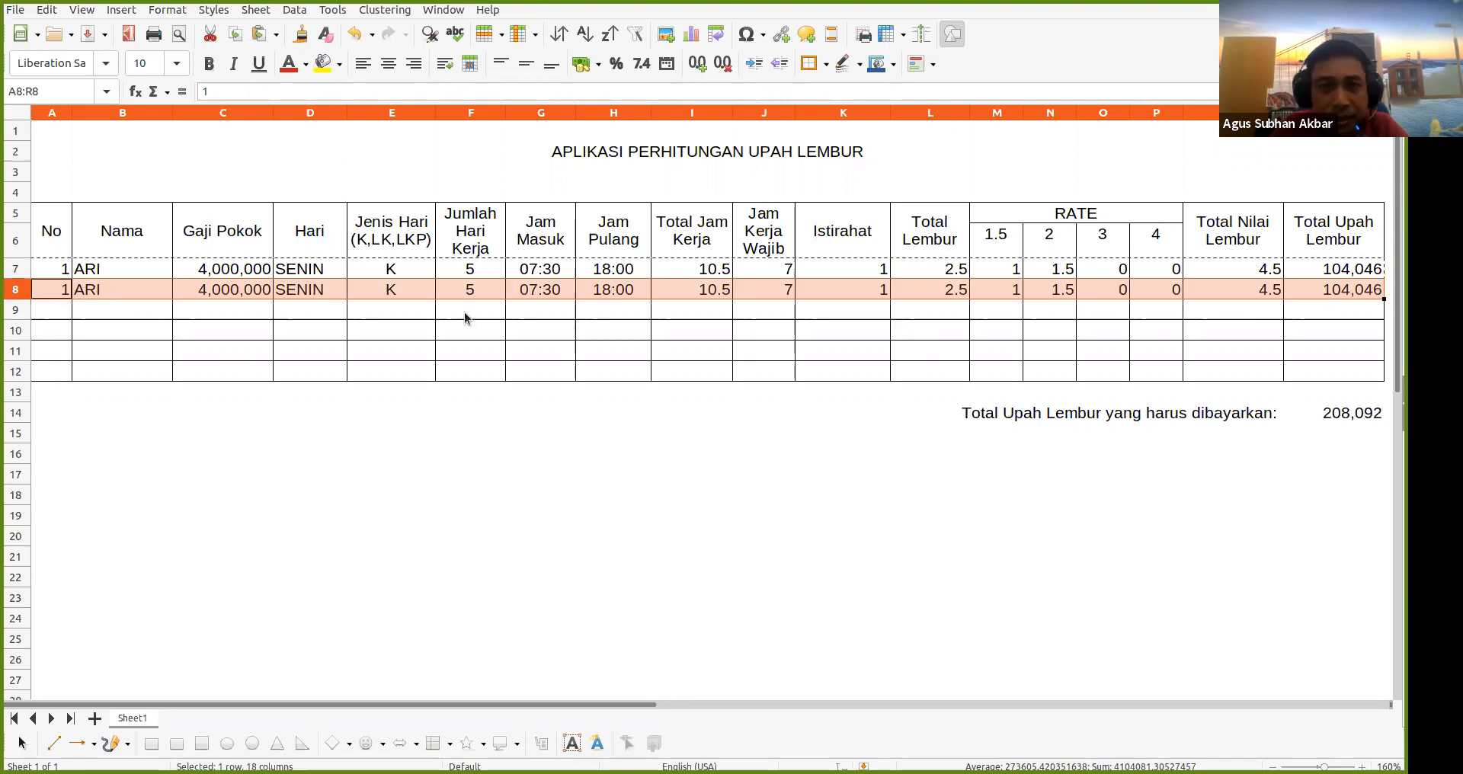
Set the No value in row 8 to 2 and enter the second employee's name under Nama
left_click(258, 338)
left_click(122, 294)
key("BackSpace")
type("IRA")
key("Left")
type("2")
key("Tab")
key("Tab")
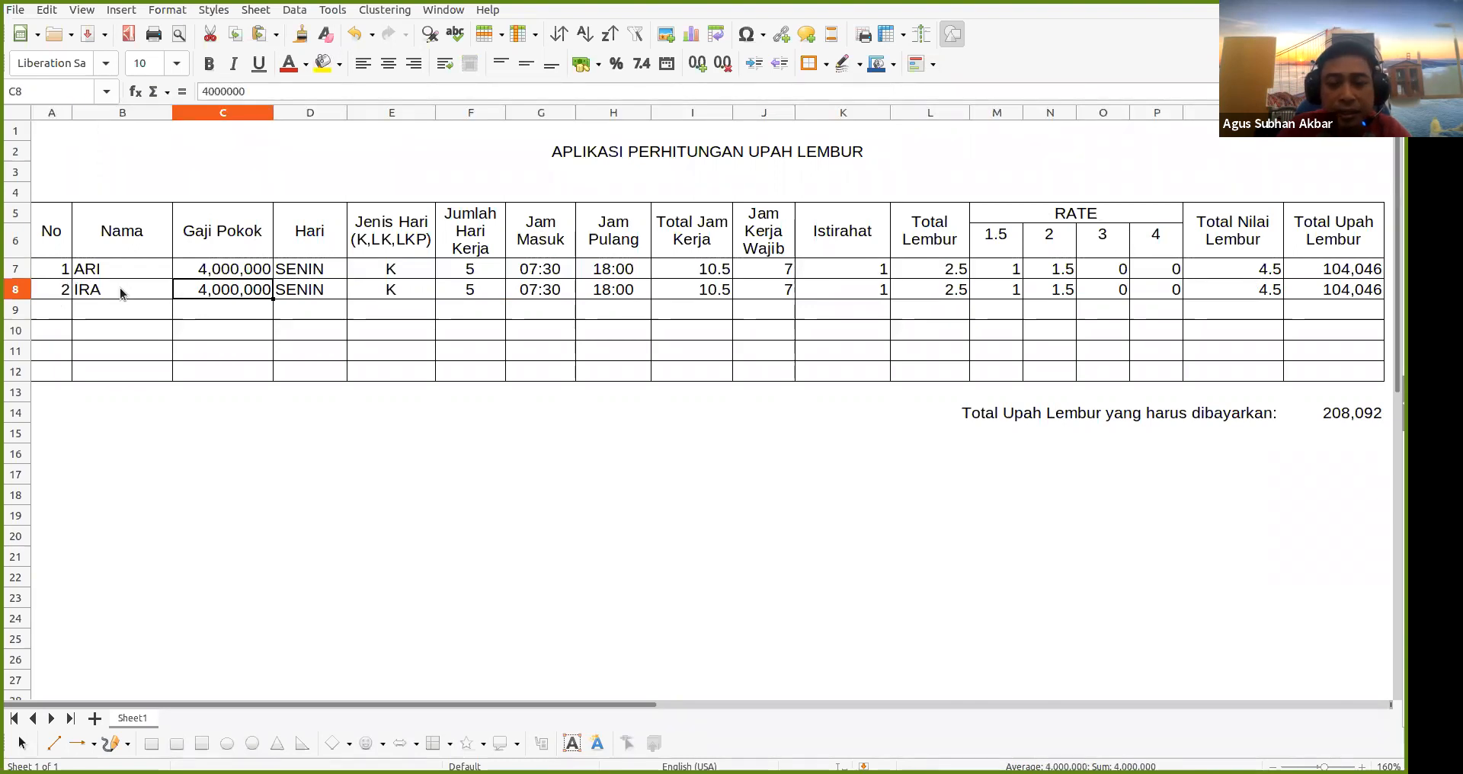
Set the Gaji Pokok in row 8 to 5,000,000 and the Jam Pulang to 17:00
type("5,000,")
type("000")
key("Return")
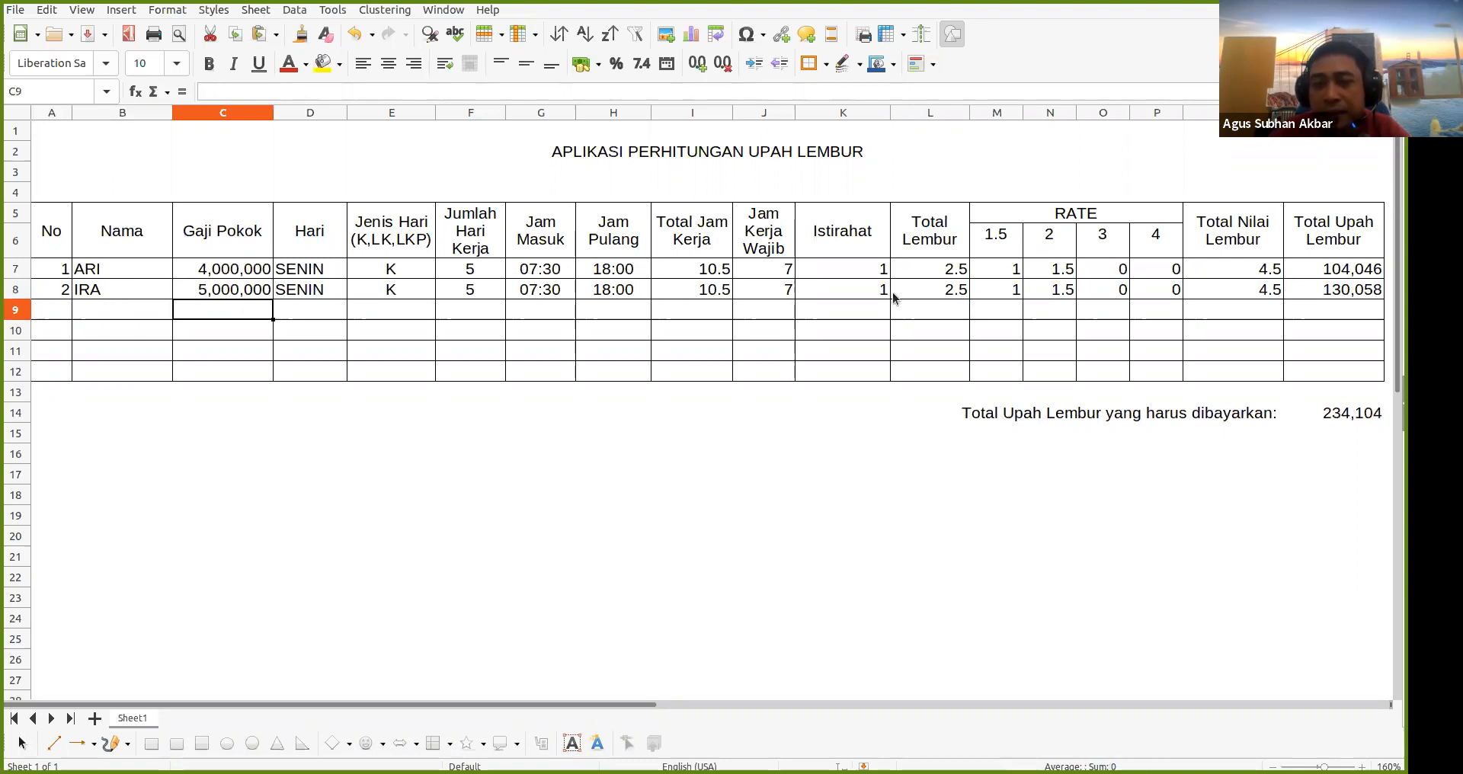
left_click(592, 294)
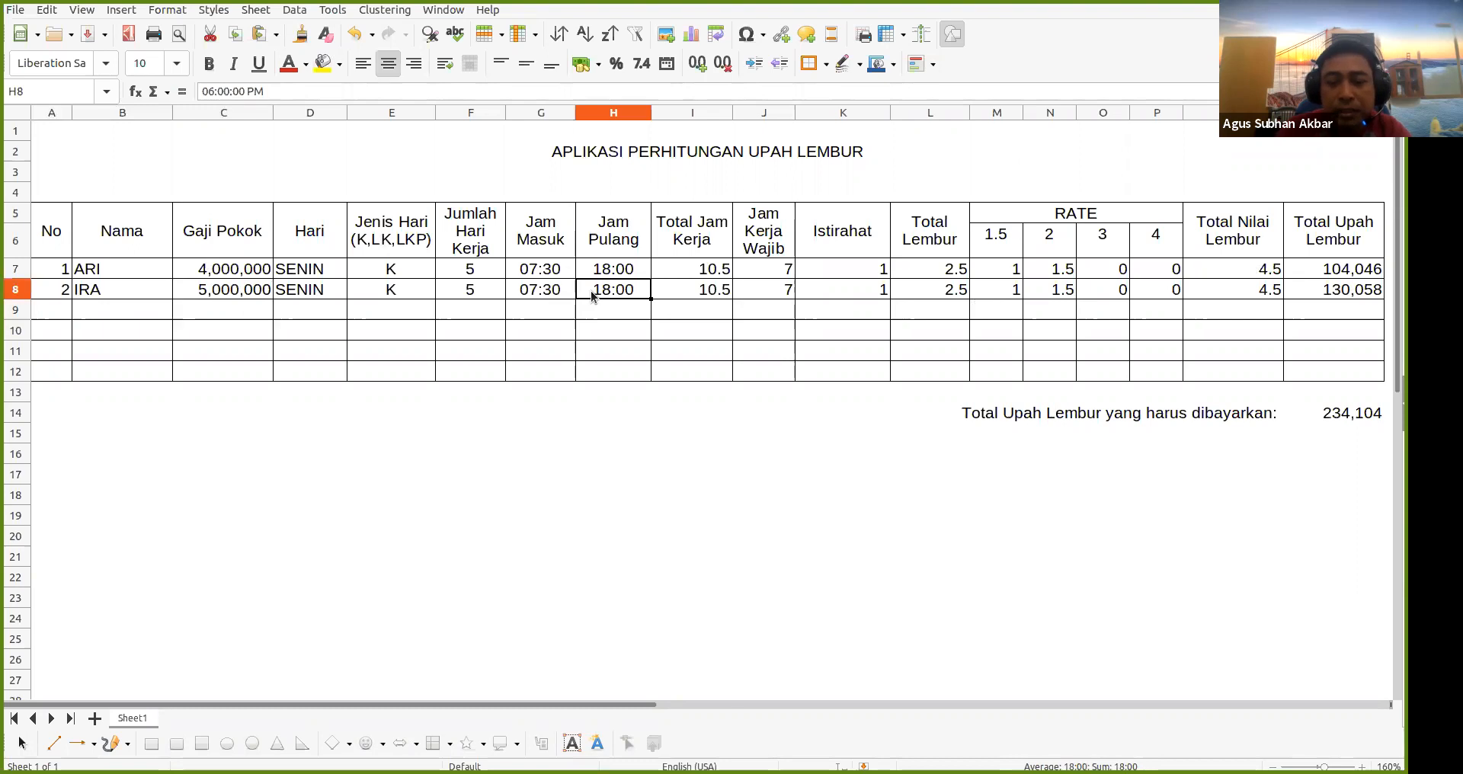
type("17:00")
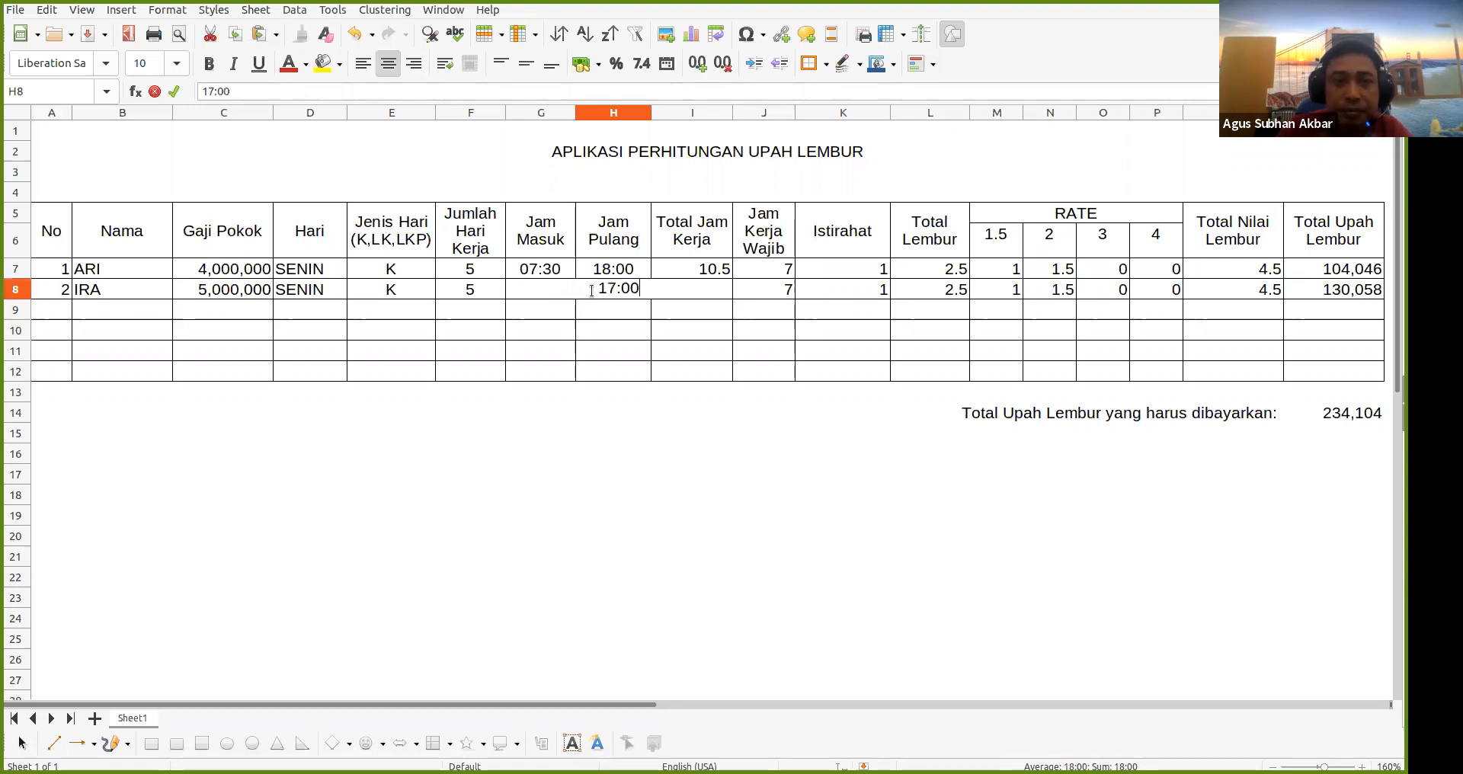
key("Return")
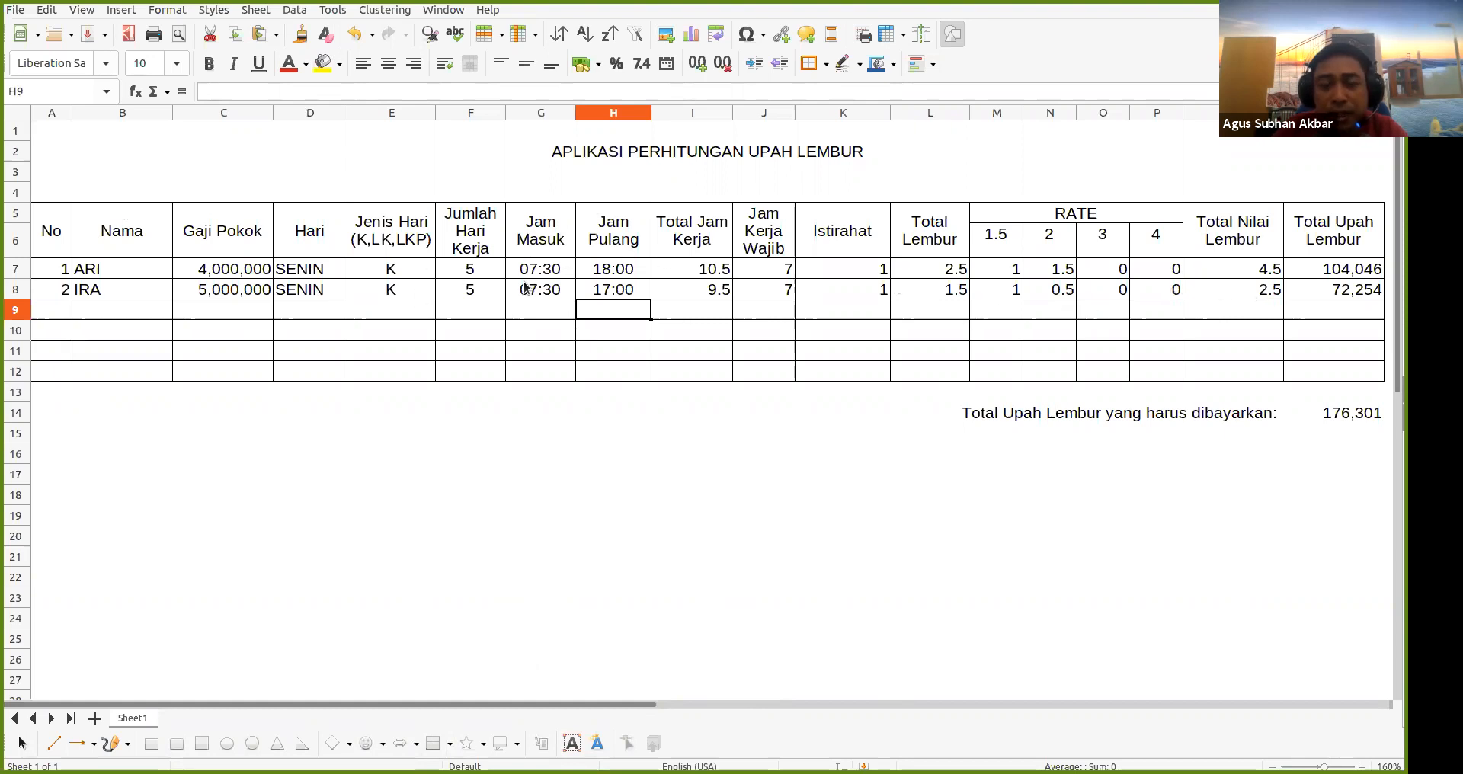
Examine the Total Jam Kerja, Jam Kerja Wajib, Istirahat and Total Lembur formulas in row 8
left_click(707, 293)
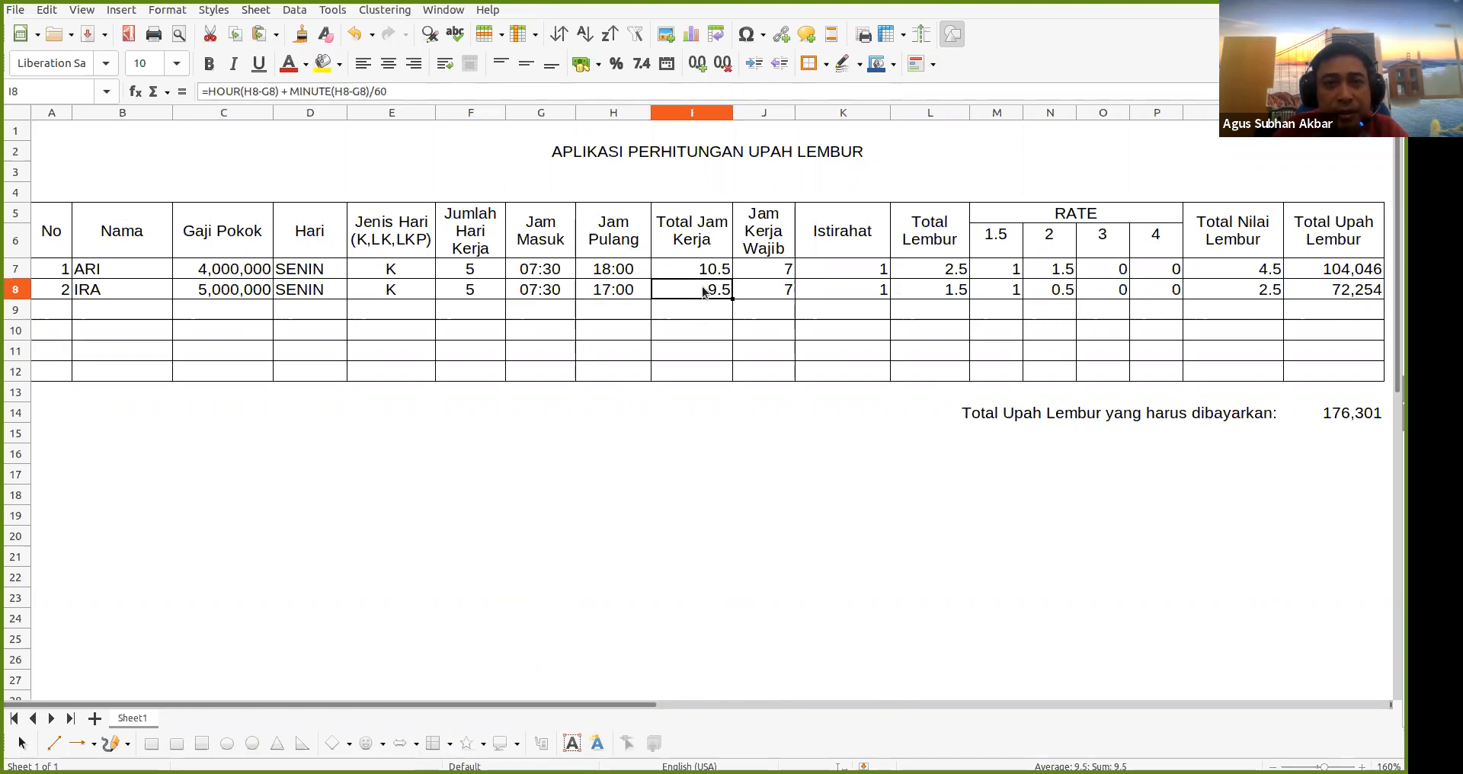
key("Right")
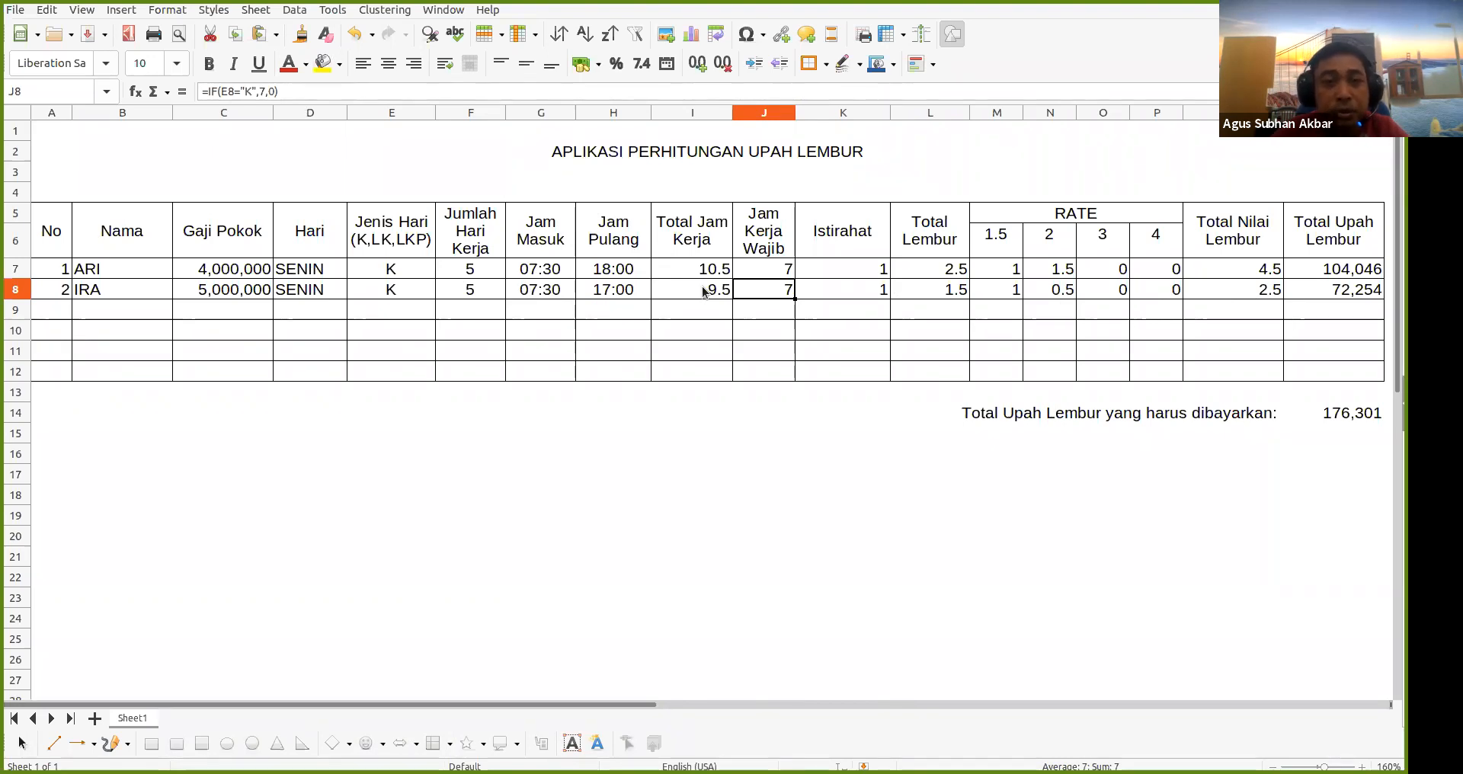
key("Right")
key("Left")
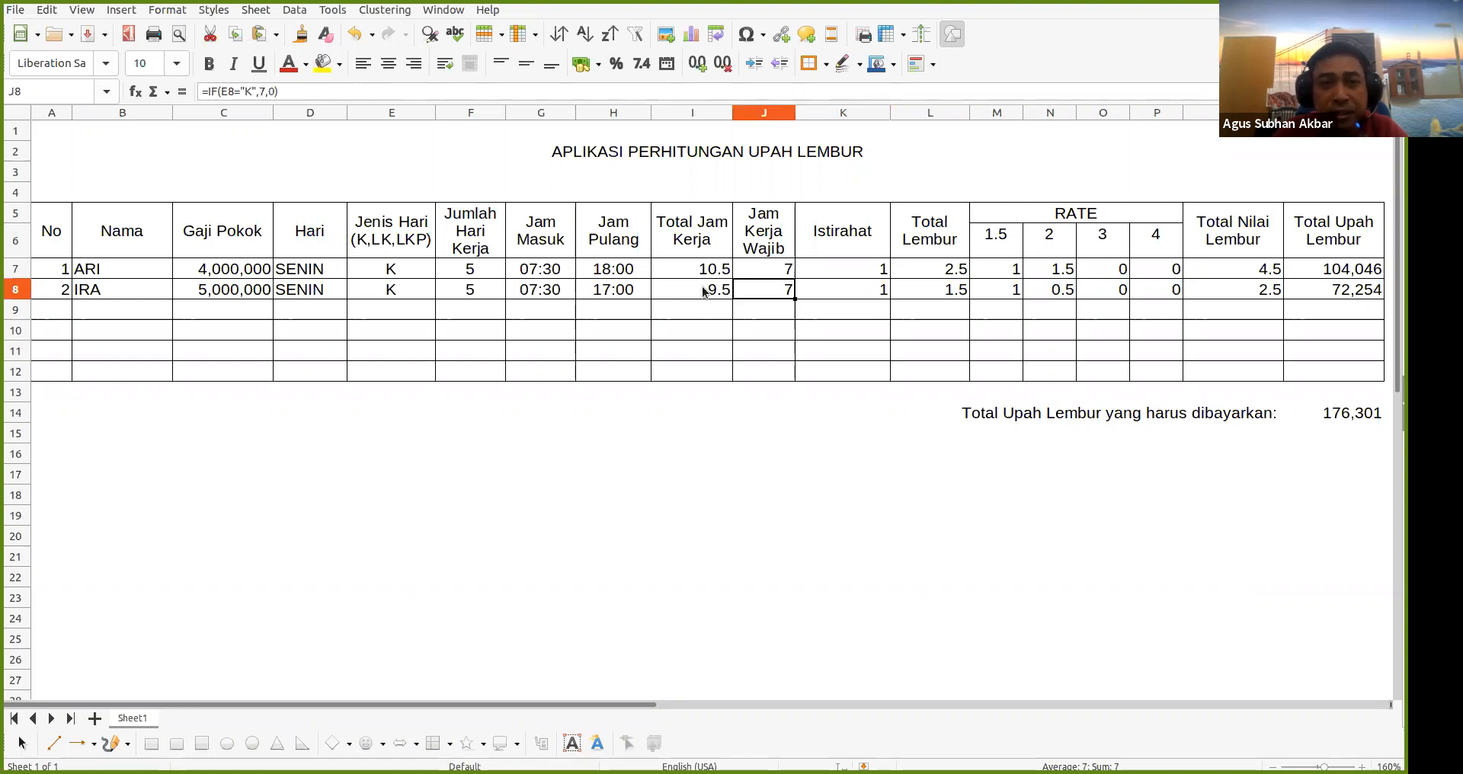
key("Right")
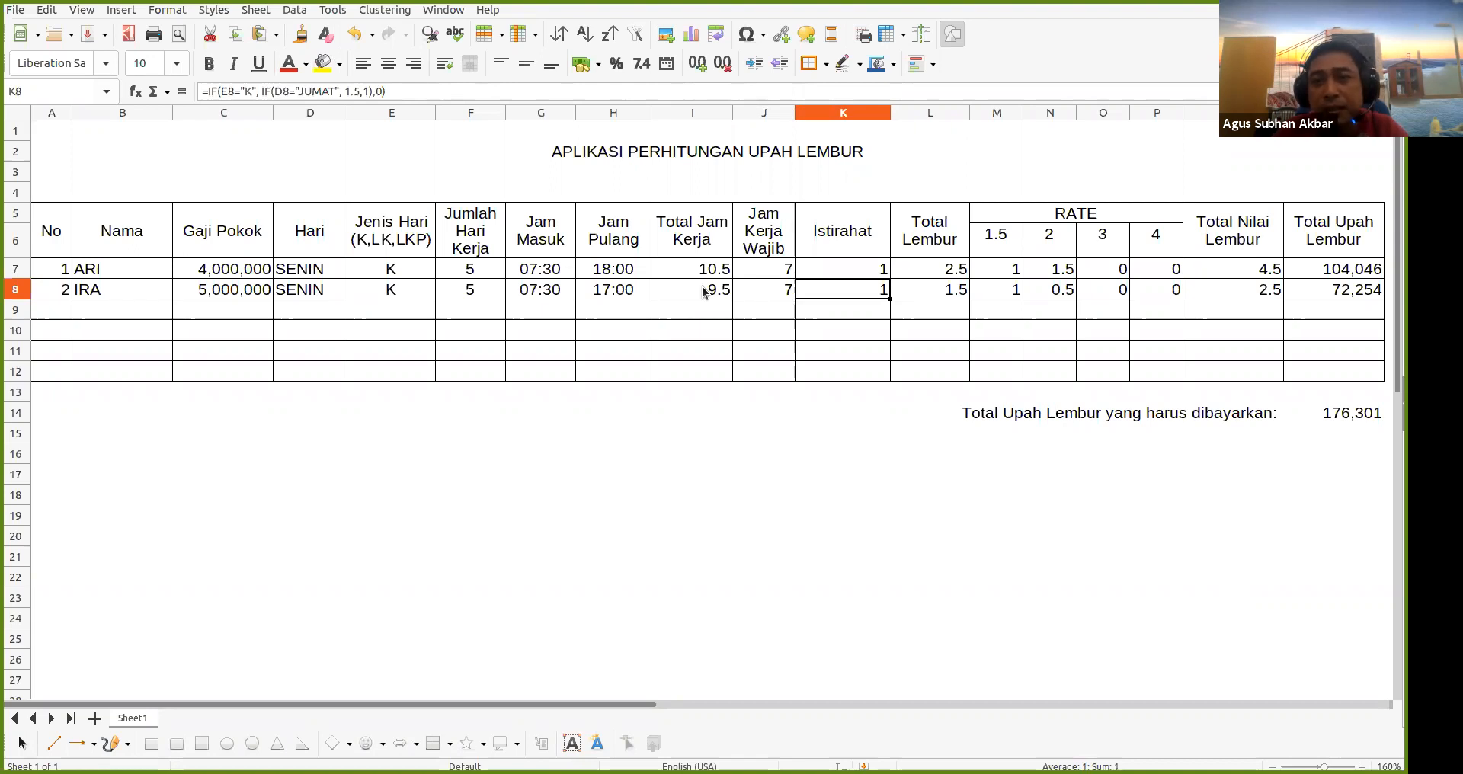
key("Right")
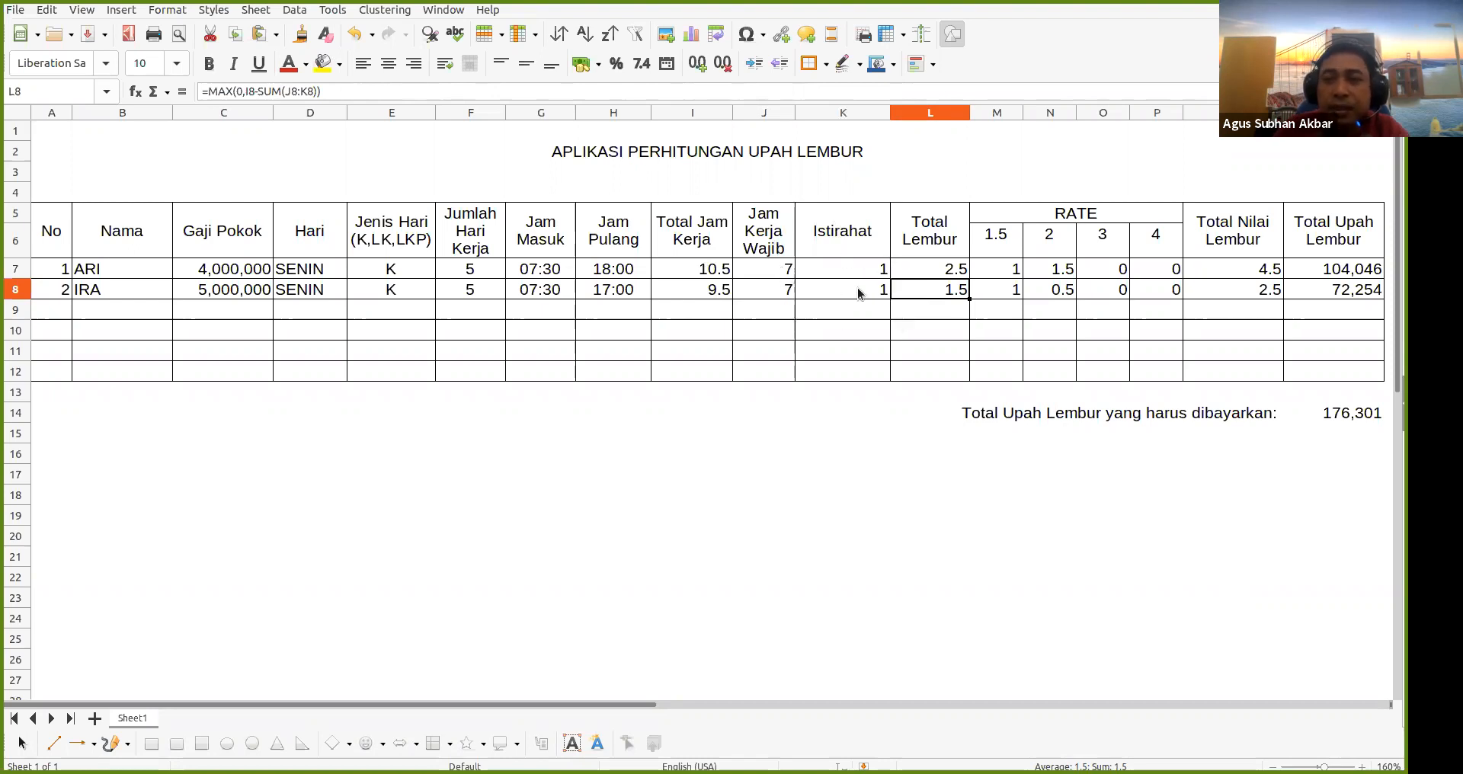
Examine the formulas under the RATE columns 1.5, 2, 3 and 4 in row 8
key("Right")
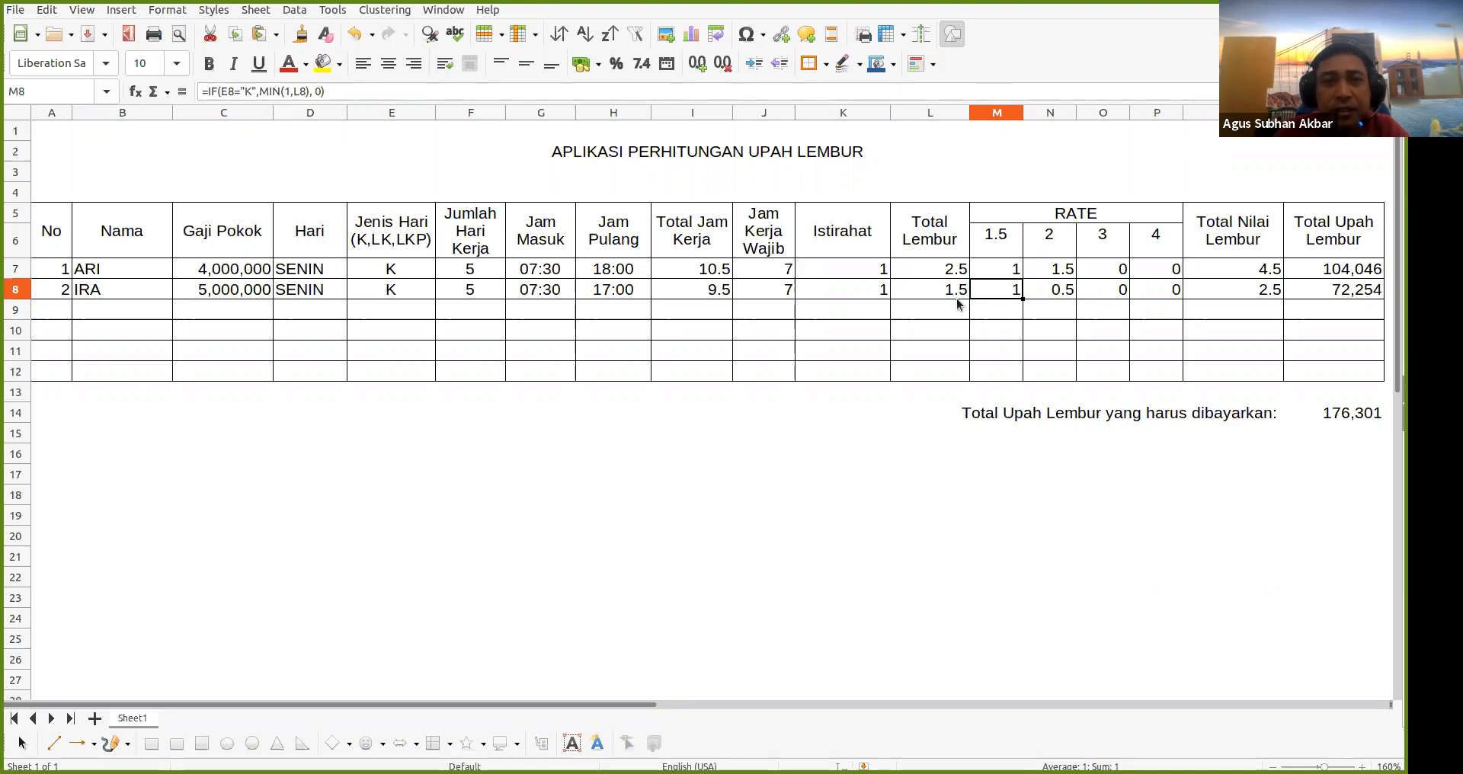
key("Right")
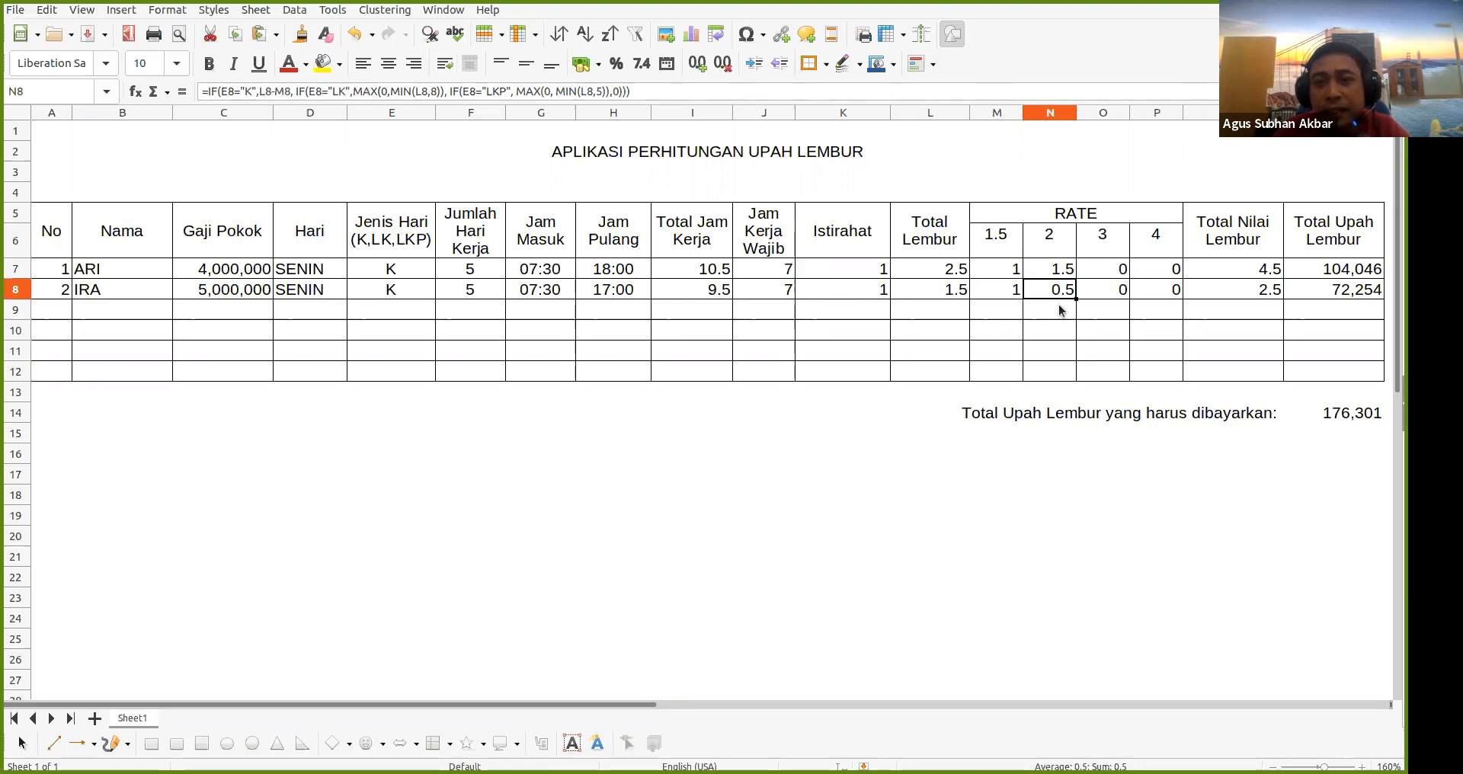
key("Right")
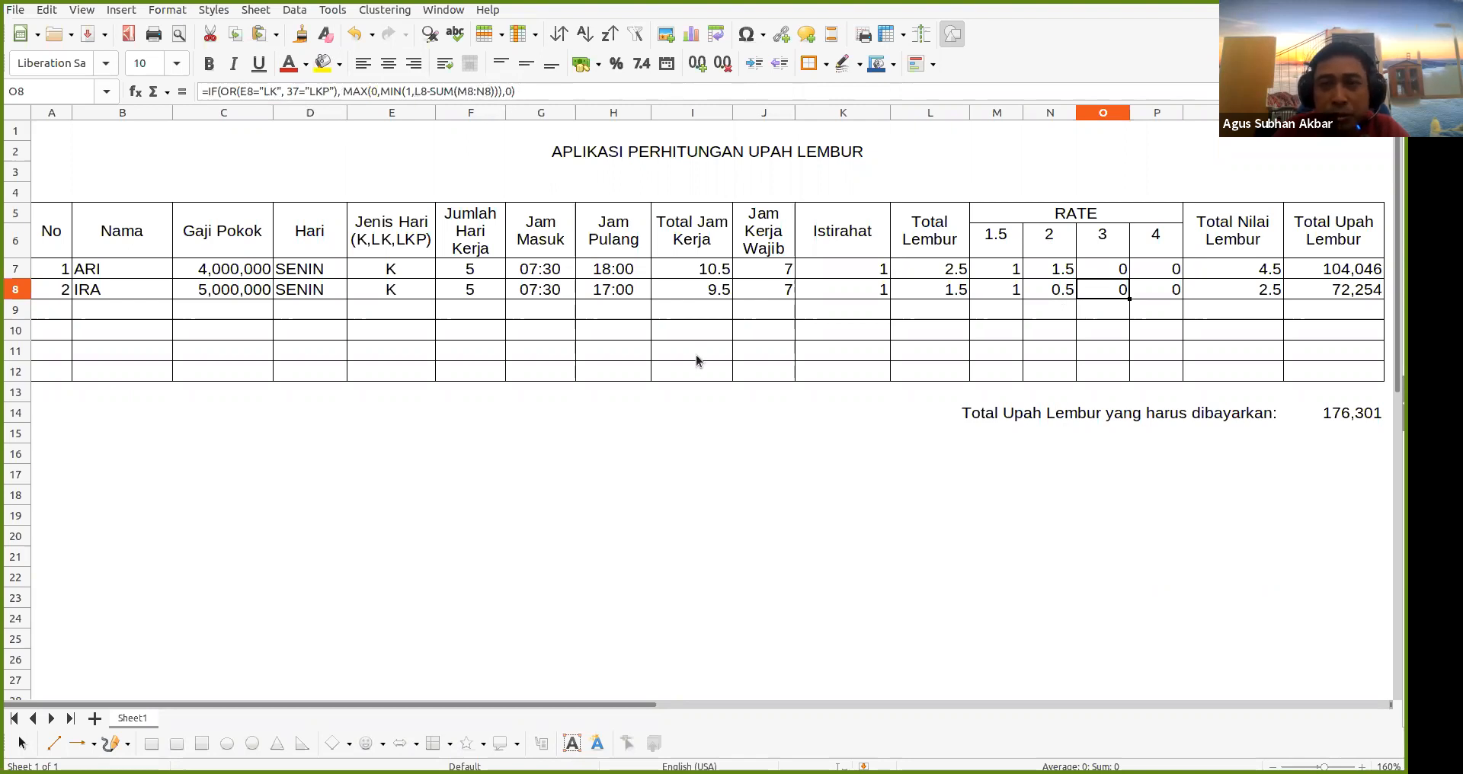
key("Right")
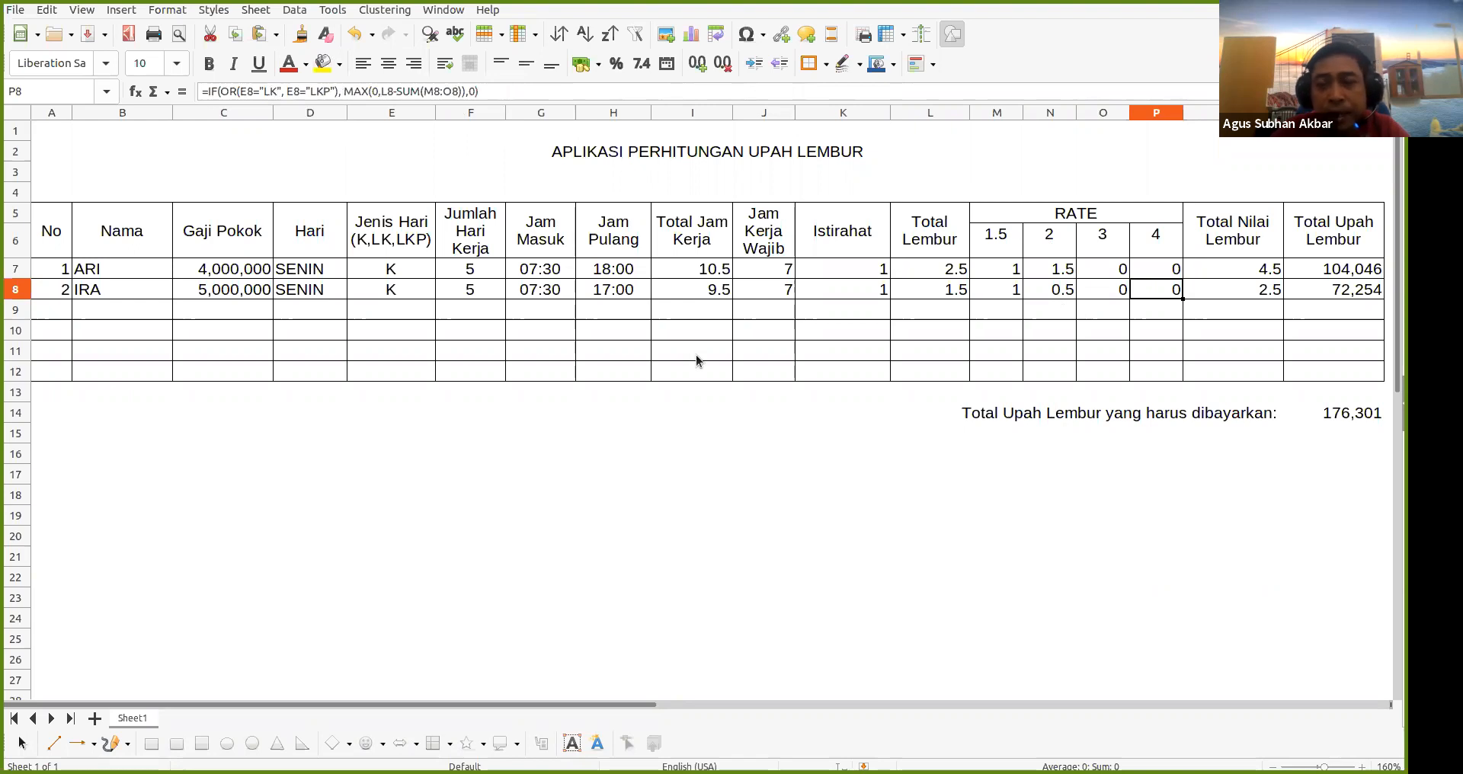
Examine the Total Nilai Lembur and Total Upah Lembur formulas in row 8 and the grand total formula in R14
key("Right")
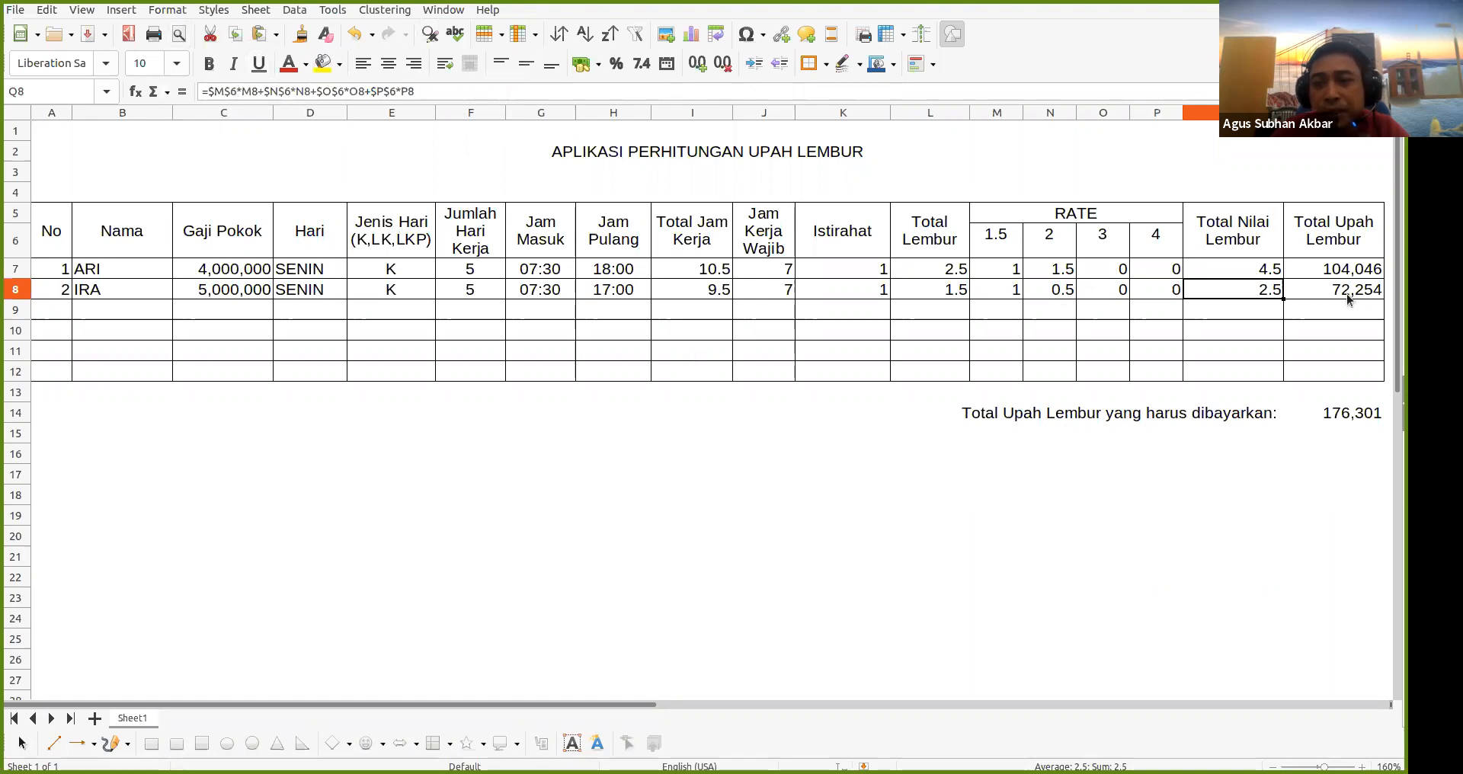
key("Right")
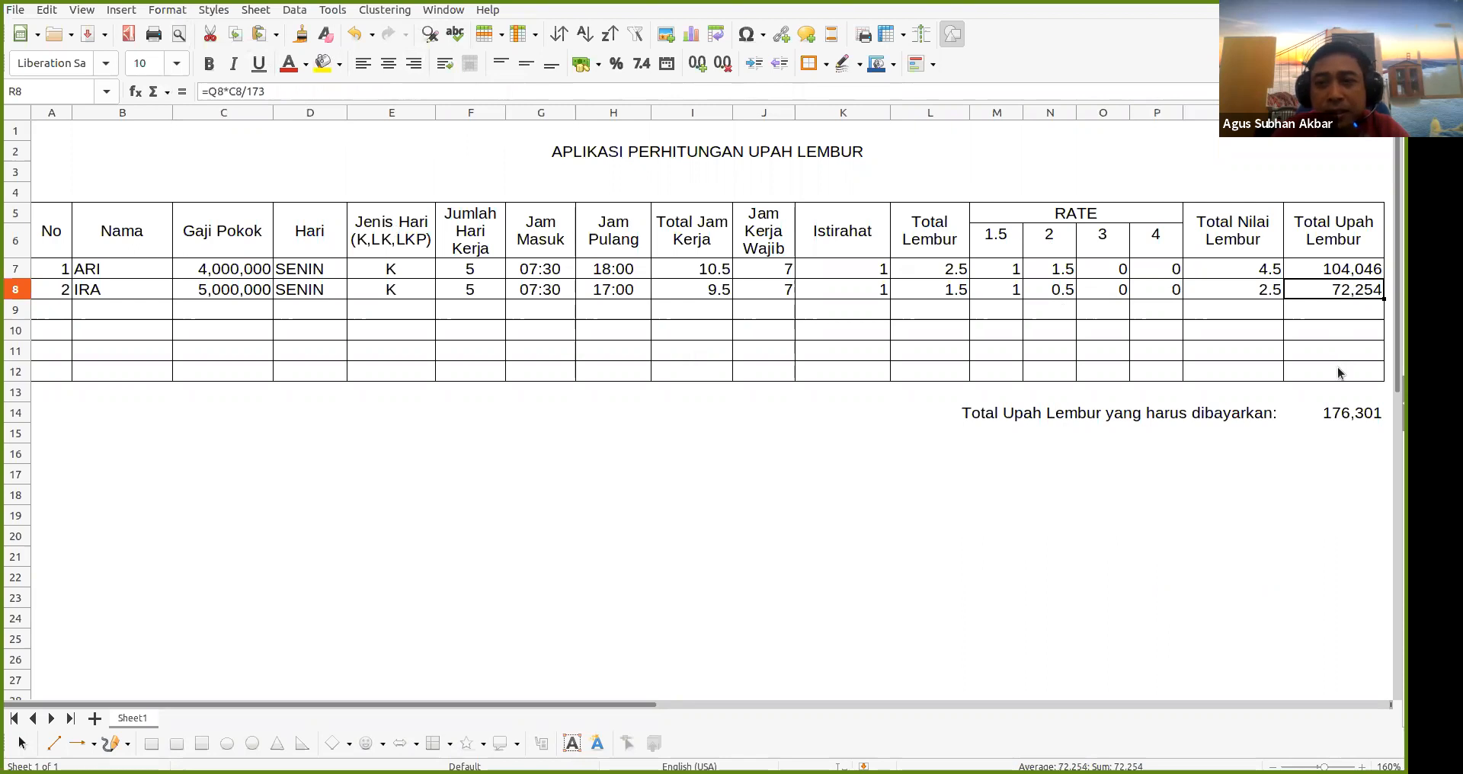
left_click(1349, 415)
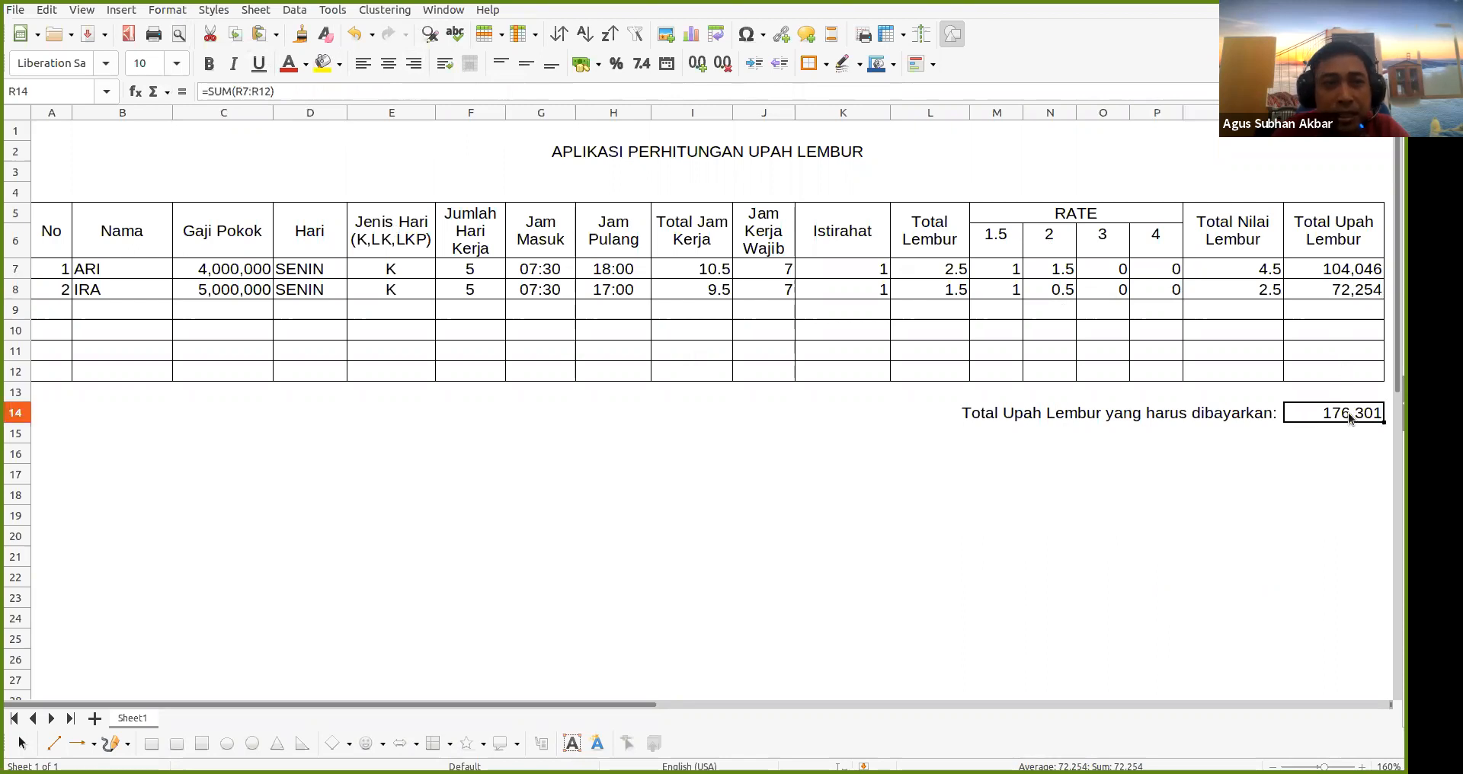